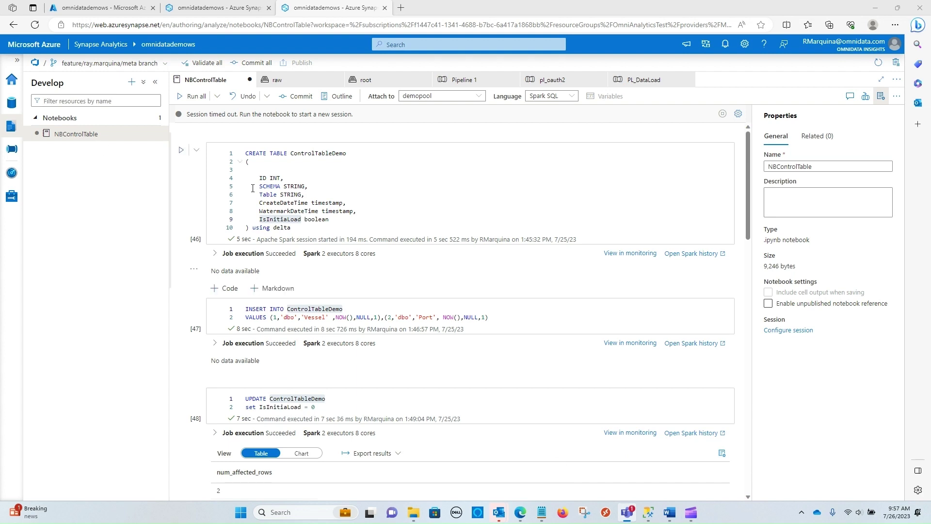
- View the top-level folders of the raw container
click(290, 80)
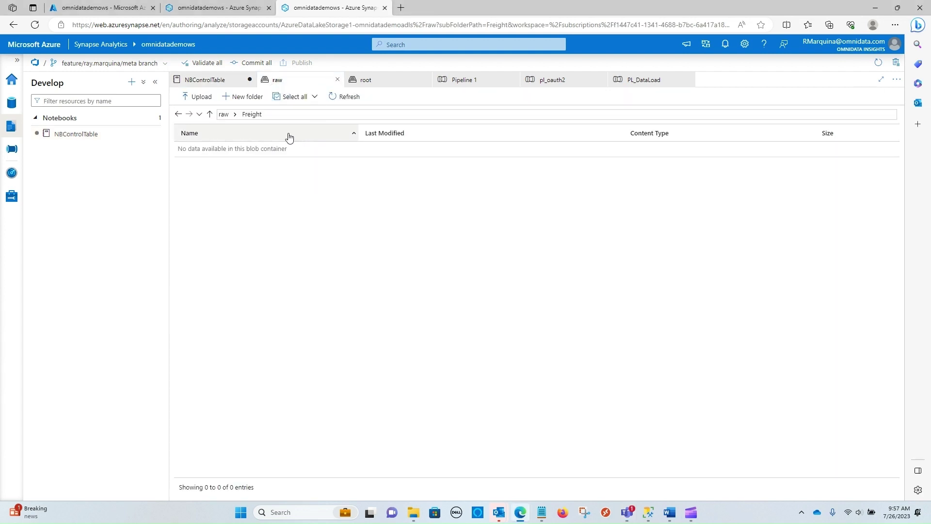
click(224, 115)
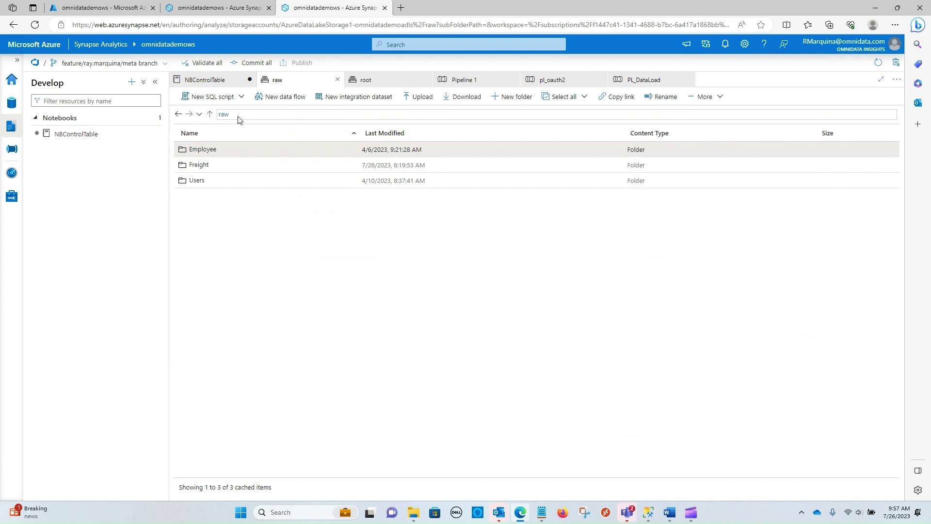
click(234, 115)
- Generate a Select TOP 100 rows script for the root container's controltabledemo folder in Delta format, using the demo-serverless database
click(12, 102)
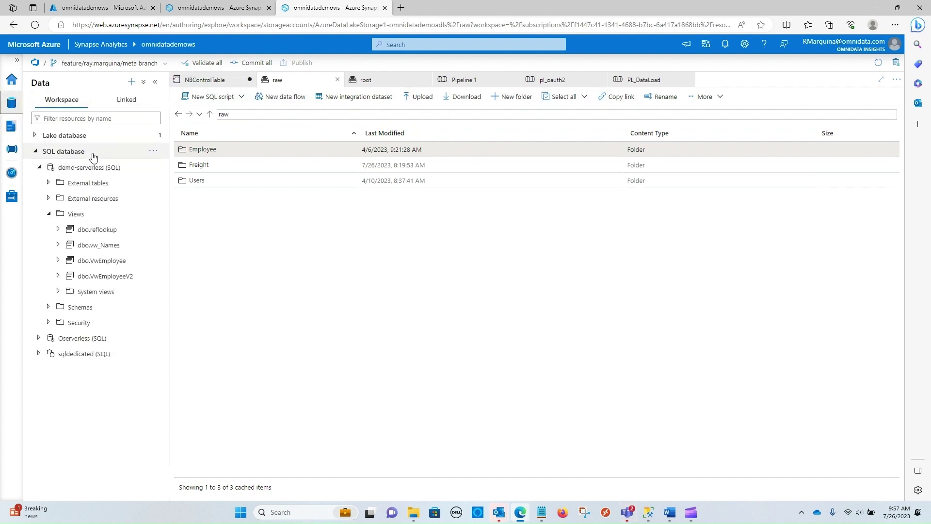
click(125, 100)
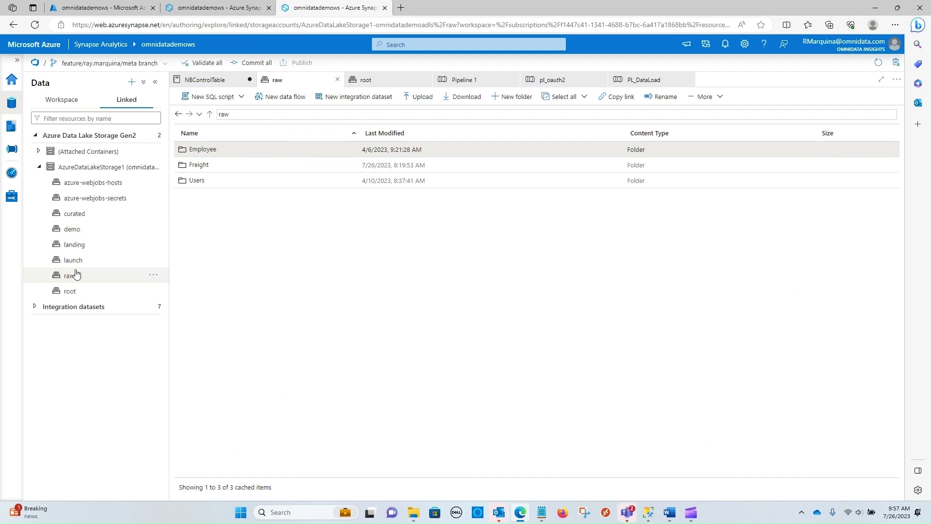
click(69, 292)
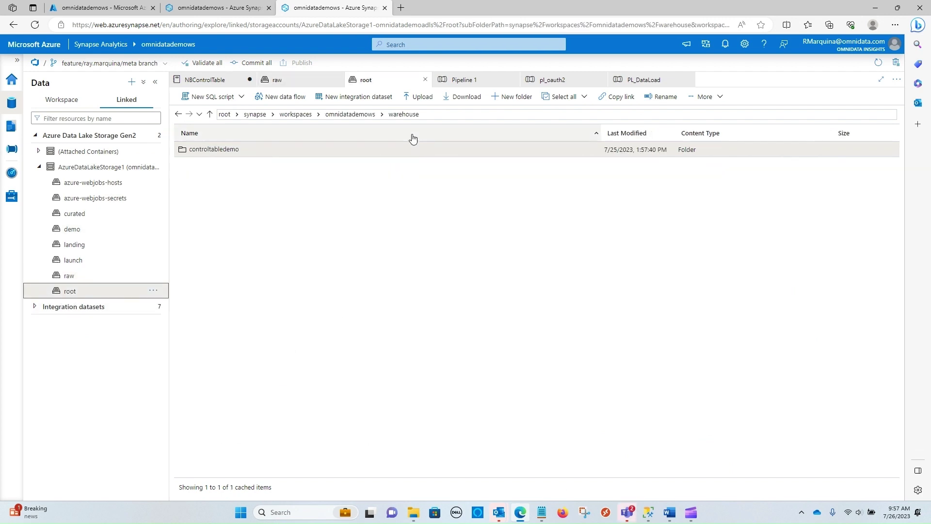
right_click(221, 156)
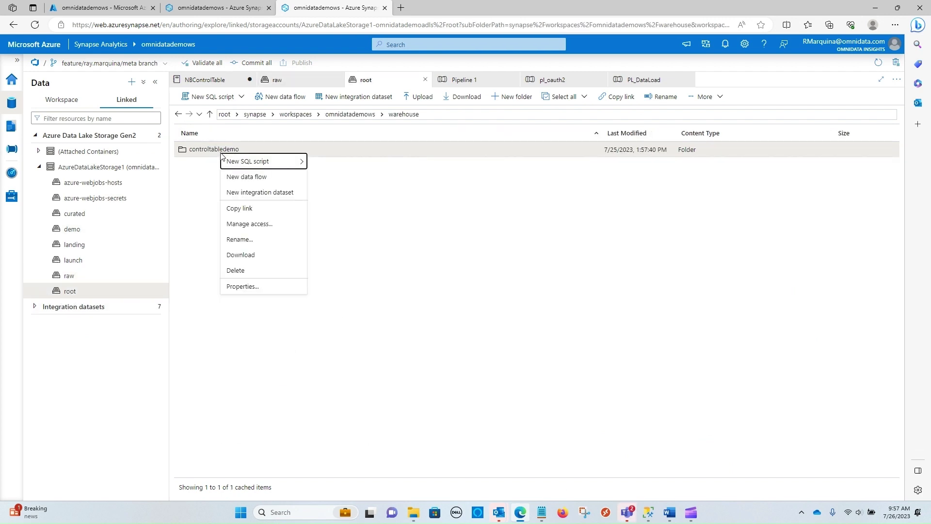
mouse_move(252, 161)
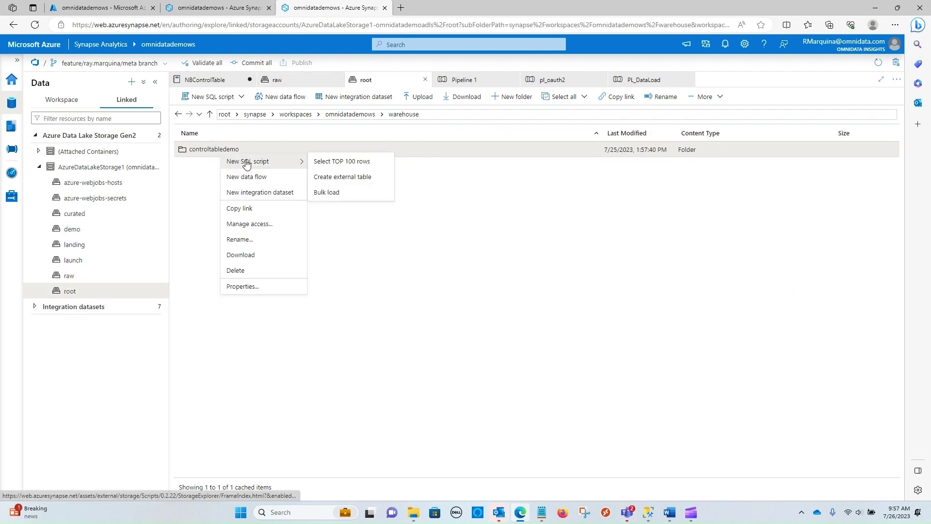
click(367, 162)
click(645, 160)
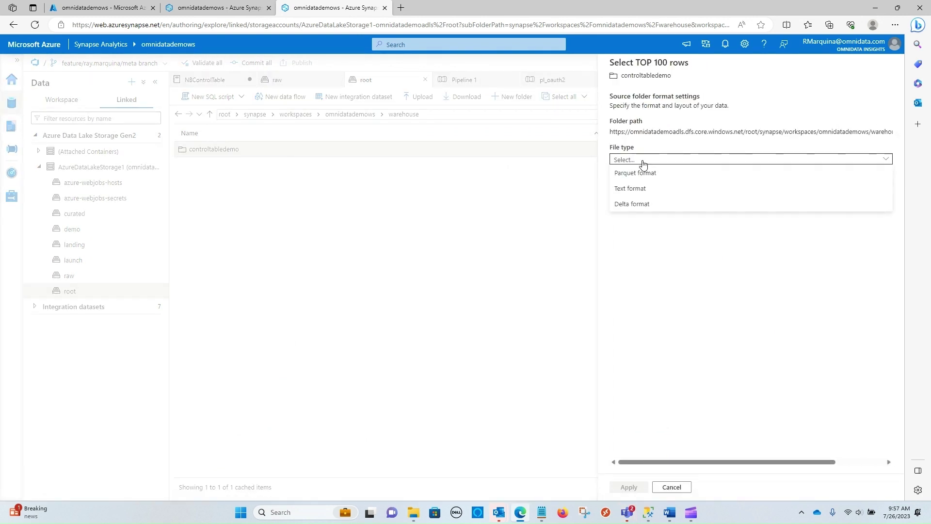
click(638, 204)
click(628, 486)
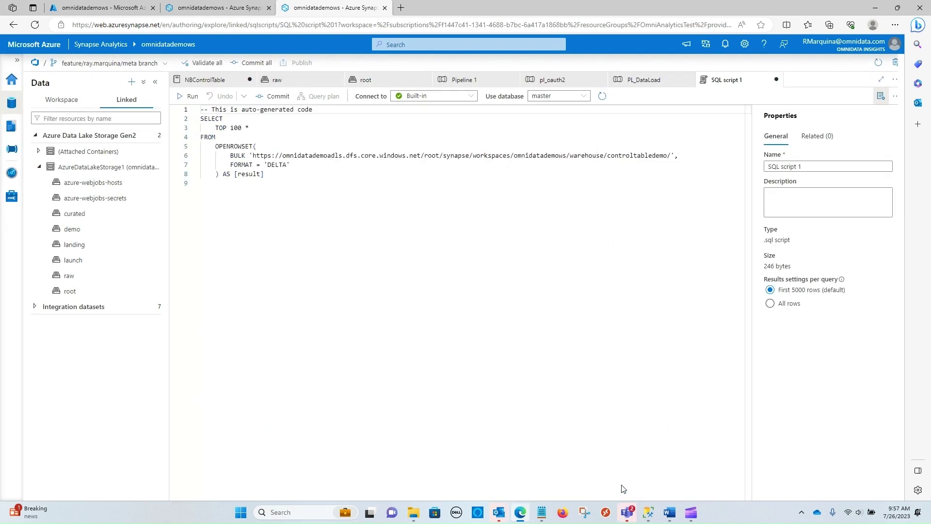
click(581, 97)
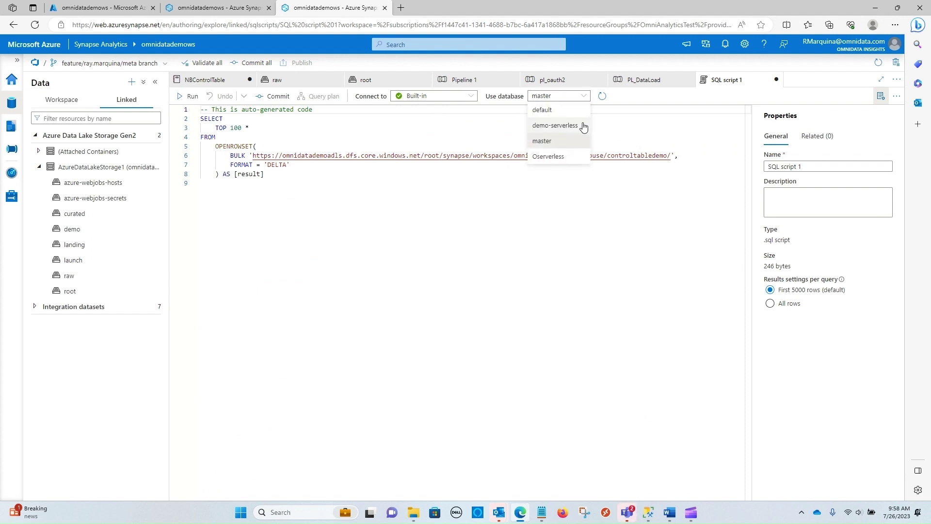
click(580, 125)
- Insert CREATE VIEW vwControlTableDemo AS above the generated SELECT and run the complete statement
click(369, 121)
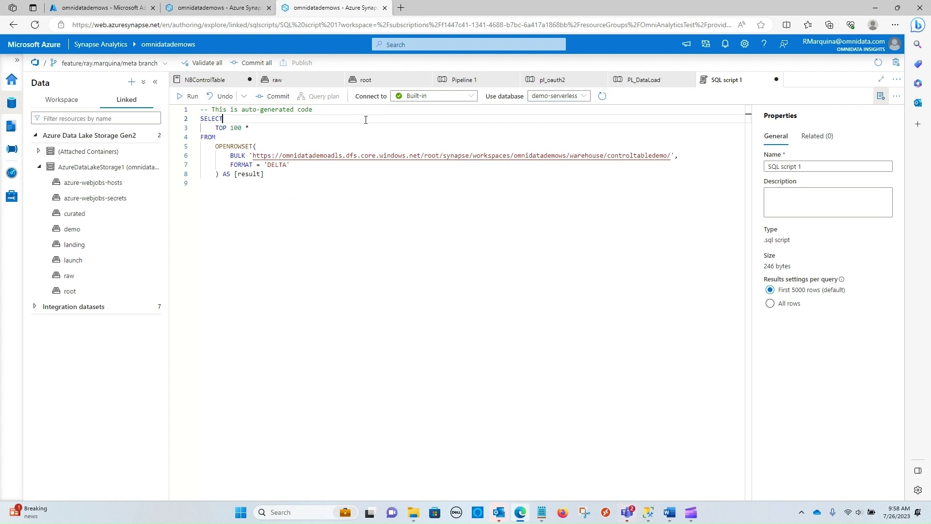
key(Home)
key(Return)
key(Return)
key(Return)
key(Up)
text(CREATER)
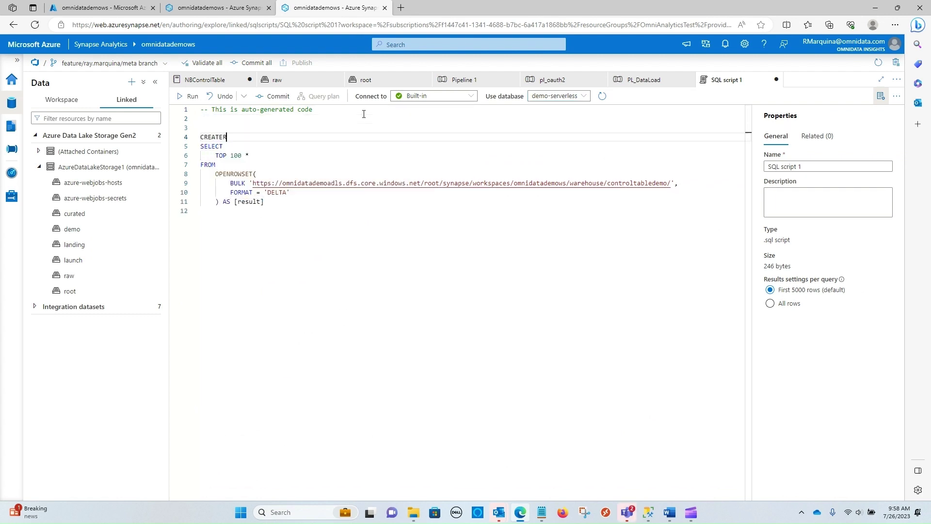
text(VIEW vwControlTabl)
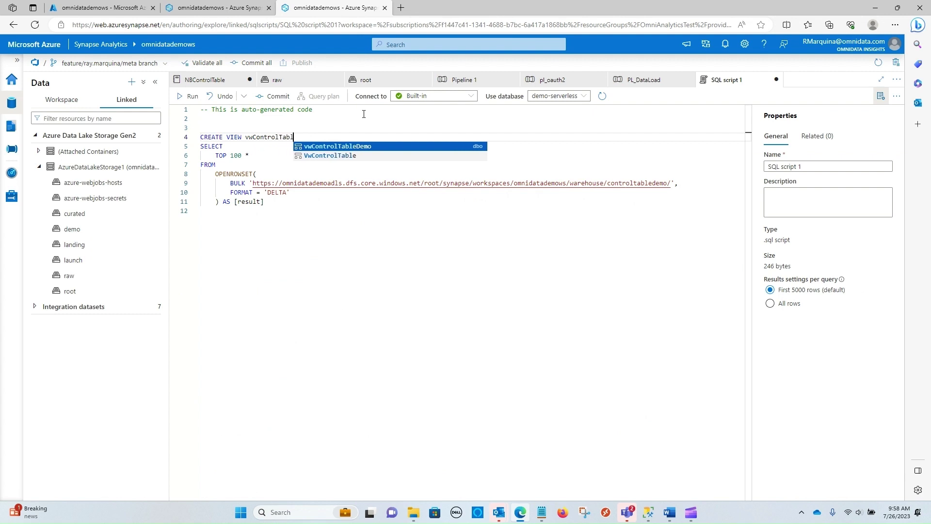
key(Tab)
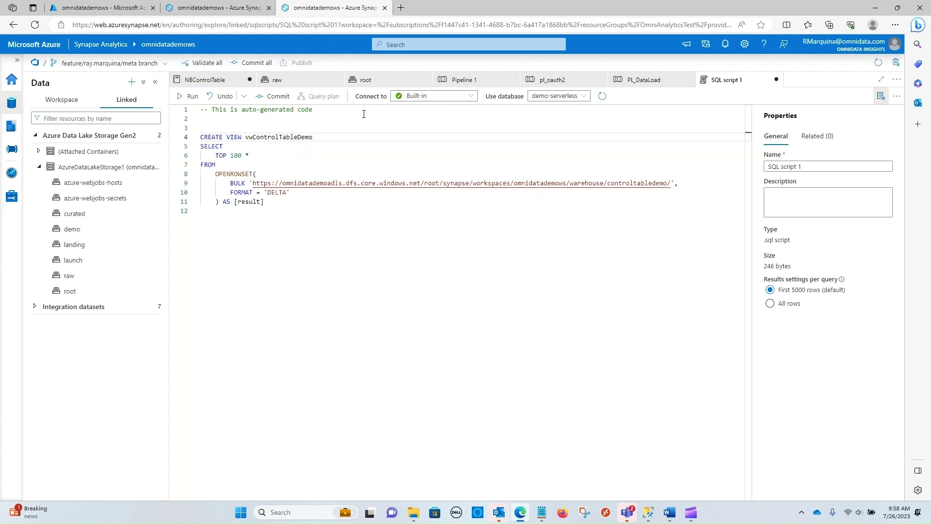
key(BackSpace)
key(BackSpace)
key(BackSpace)
text(emo)
key(Return)
text(AS)
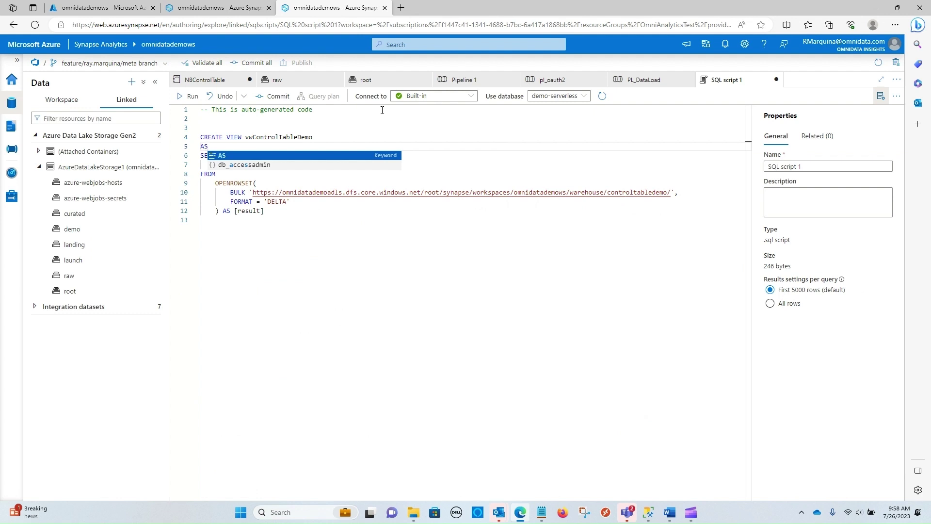
key(Escape)
drag(201, 219, 183, 134)
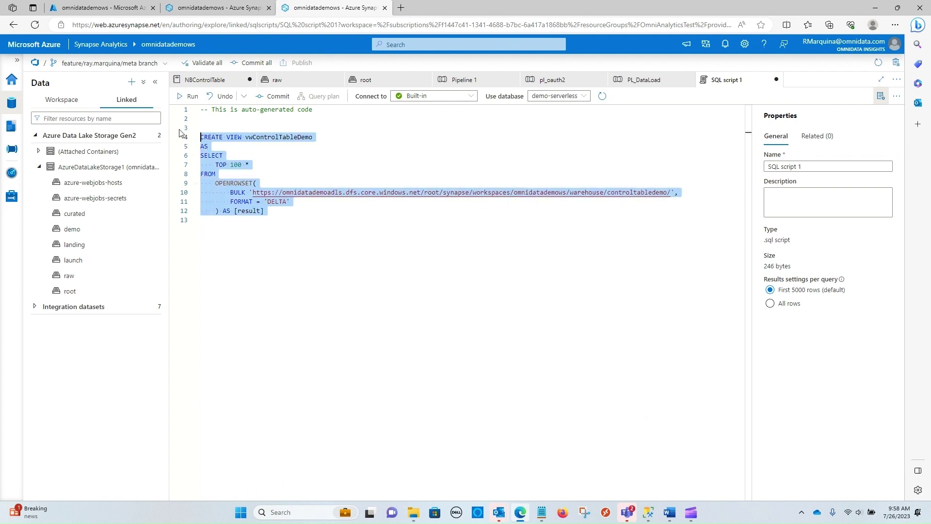
click(183, 103)
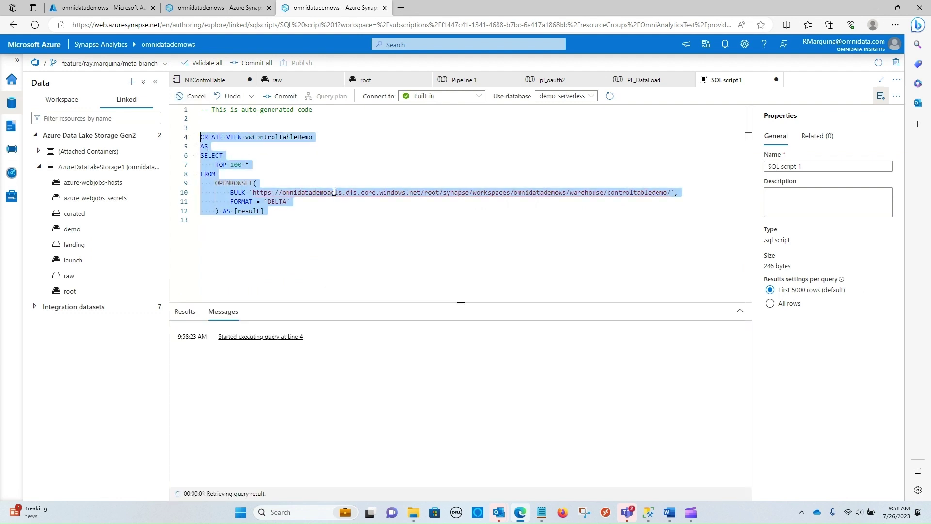
- Add SELECT * FROM vwControlTableDemo below the view definition and run only that query
click(327, 140)
drag(328, 140, 245, 138)
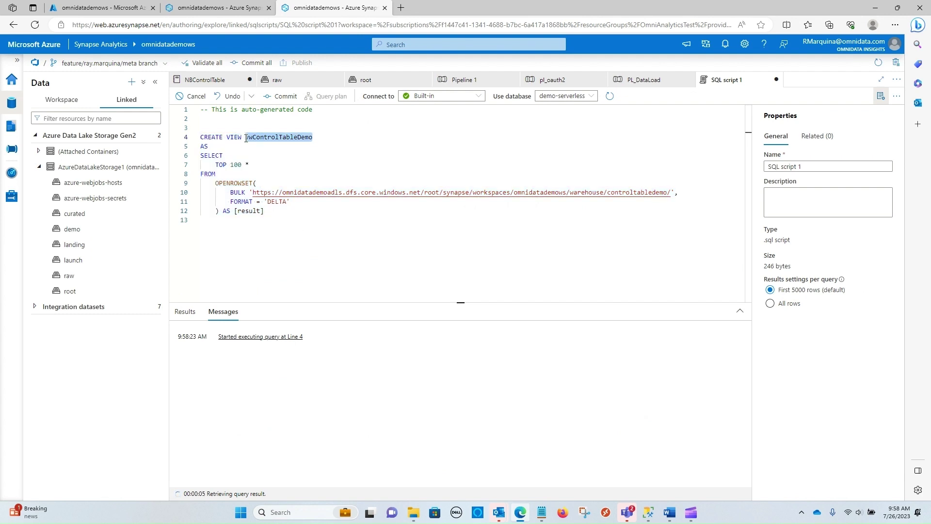
click(317, 245)
key(Return)
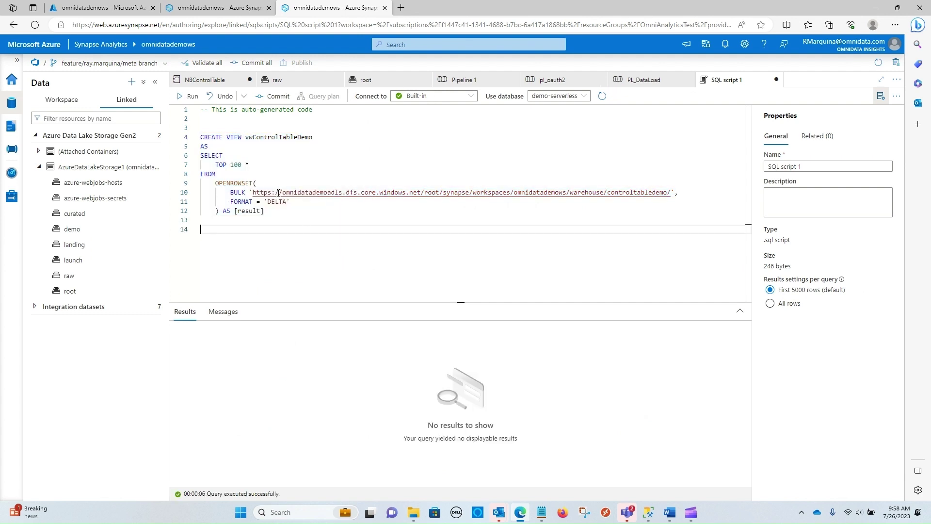
key(Return)
key(Return)
text(SELECT *)
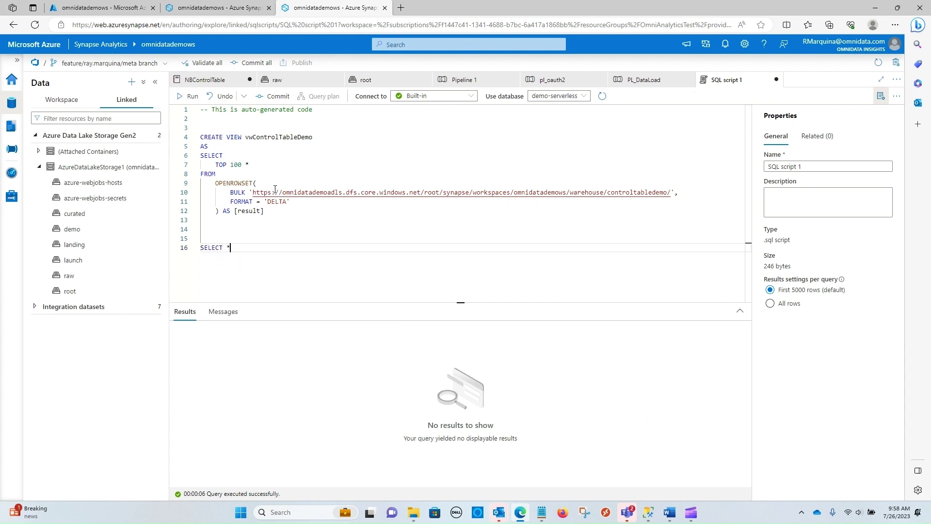
text( FROM vwControlTableDemo)
key(shift+Up)
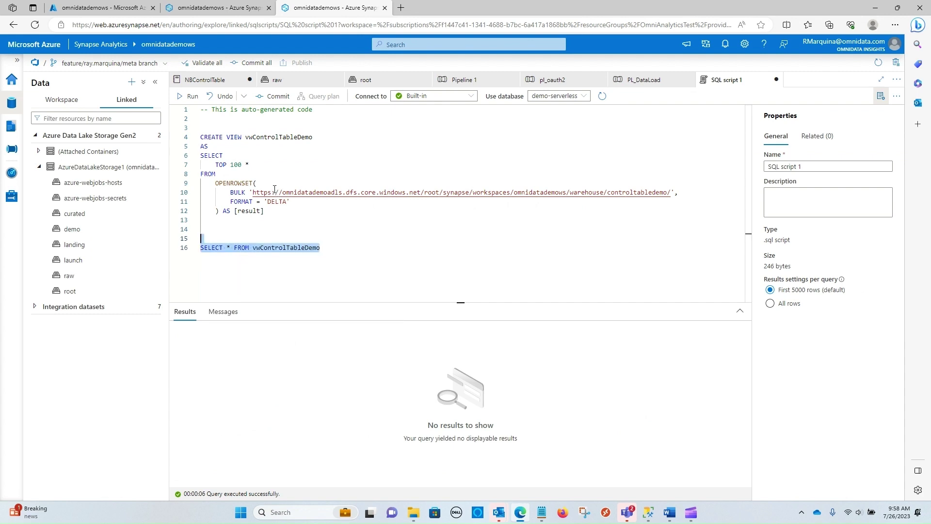
click(192, 95)
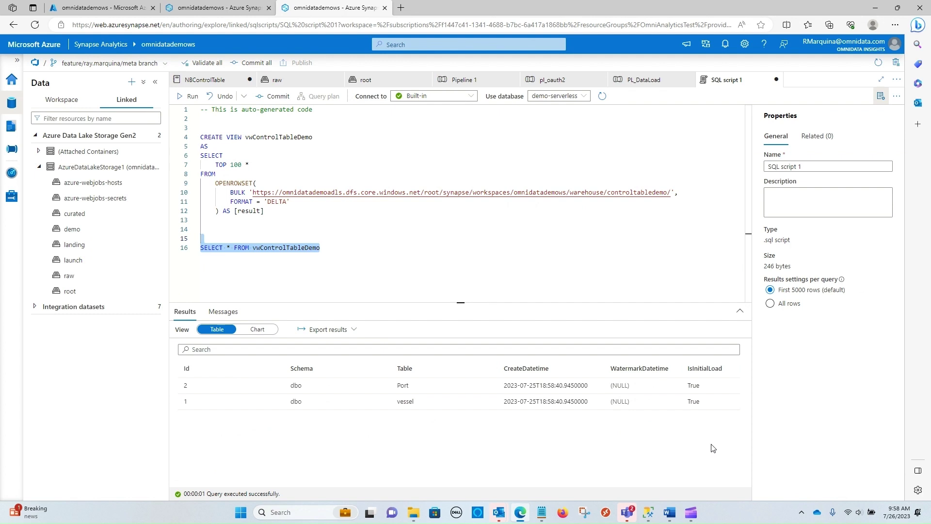
- Switch to SQL Server Management Studio and write SELECT * FROM queries for OmniDB's [dbo].[Vessel] and [dbo].[Port] tables
click(648, 512)
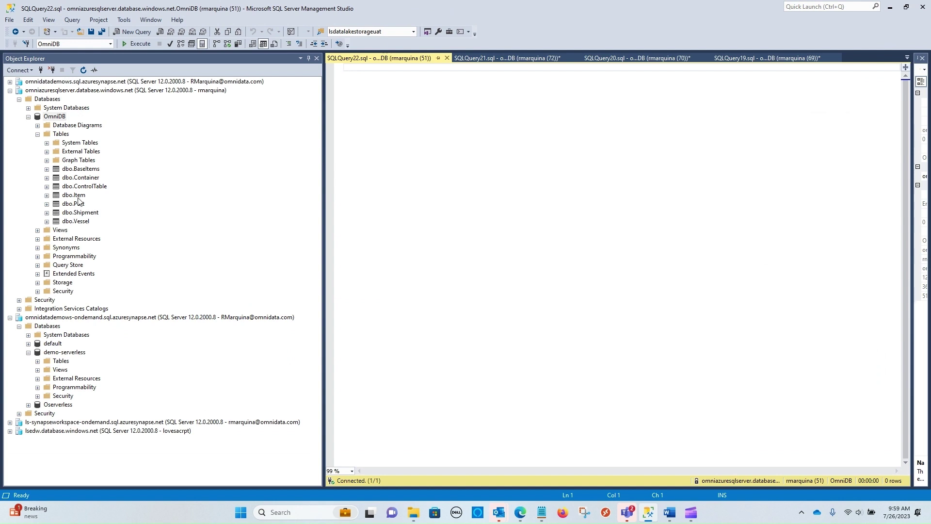
drag(54, 117, 383, 173)
click(383, 173)
key(Return)
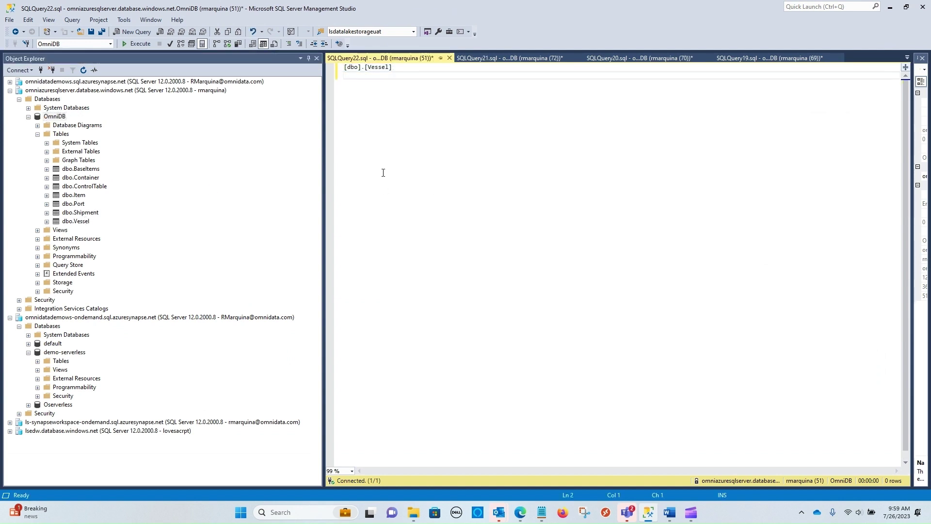
drag(73, 204, 396, 184)
click(396, 194)
drag(347, 80, 346, 68)
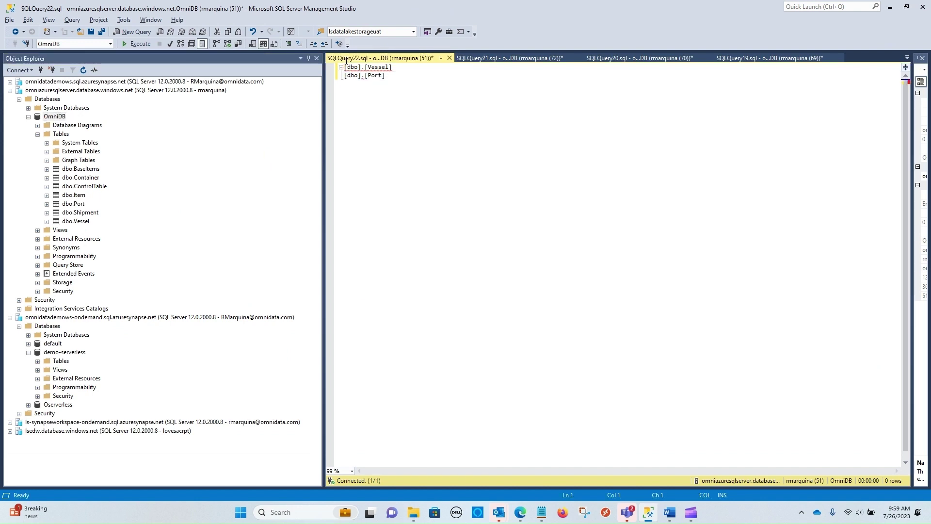
text(SELECT * FROM)
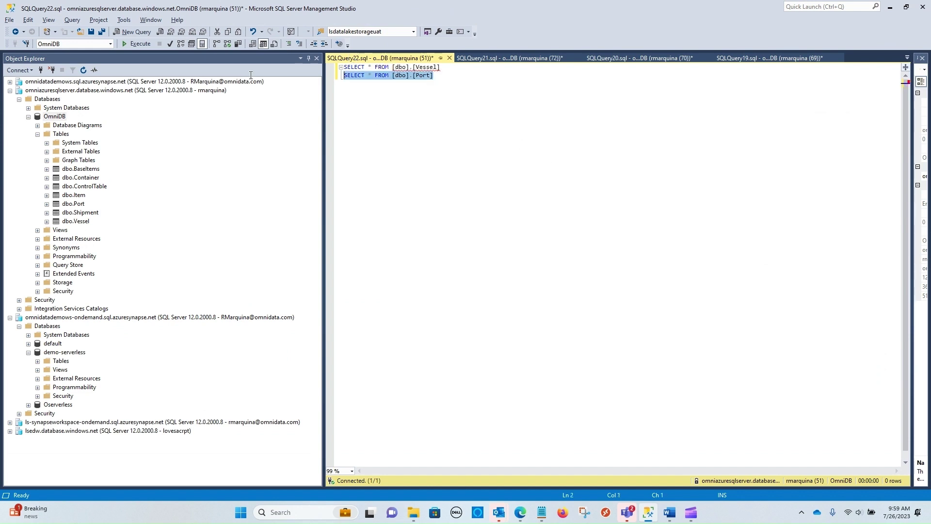
- Run both the Vessel and Port queries and enlarge the result grids to examine the source data
key(ctrl+a)
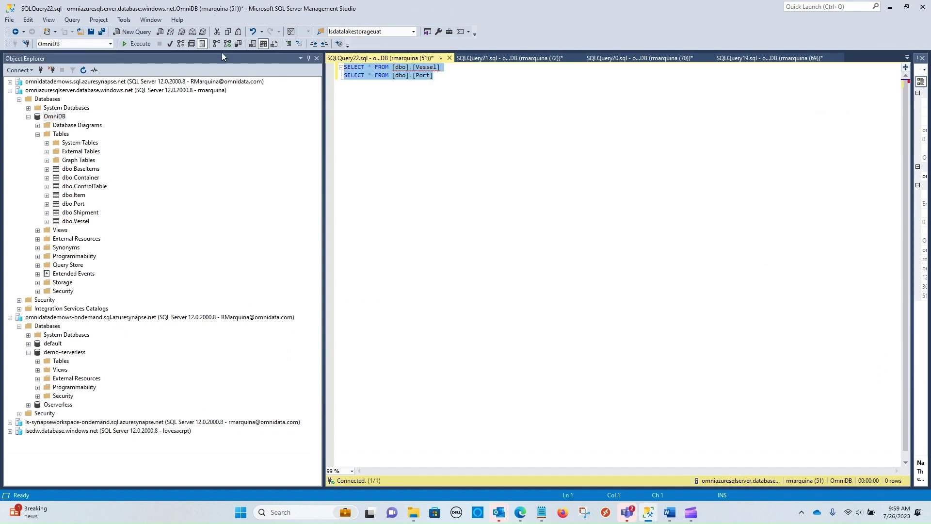
click(140, 44)
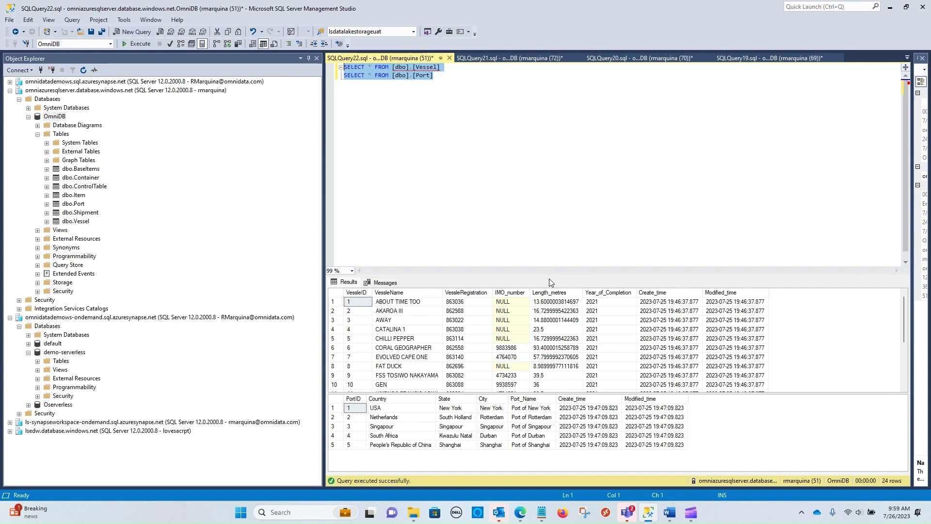
drag(544, 276, 546, 178)
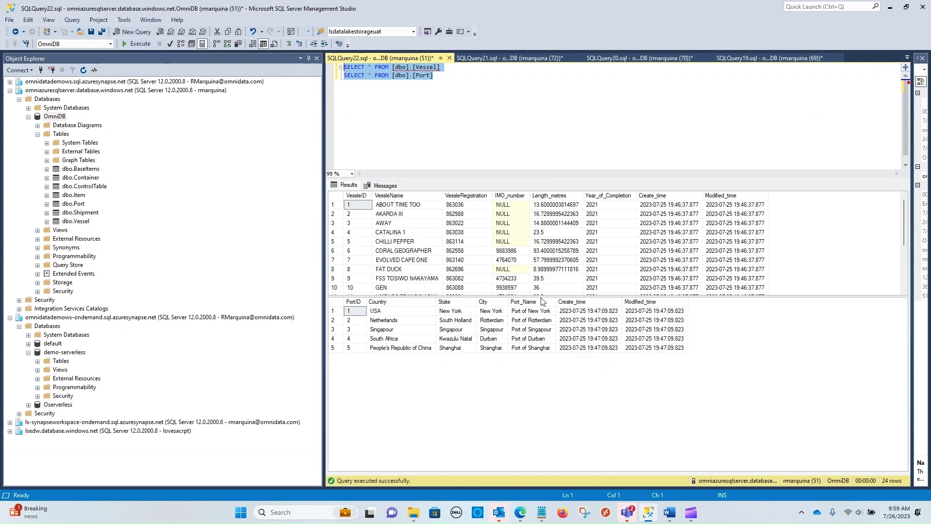
drag(541, 296, 539, 371)
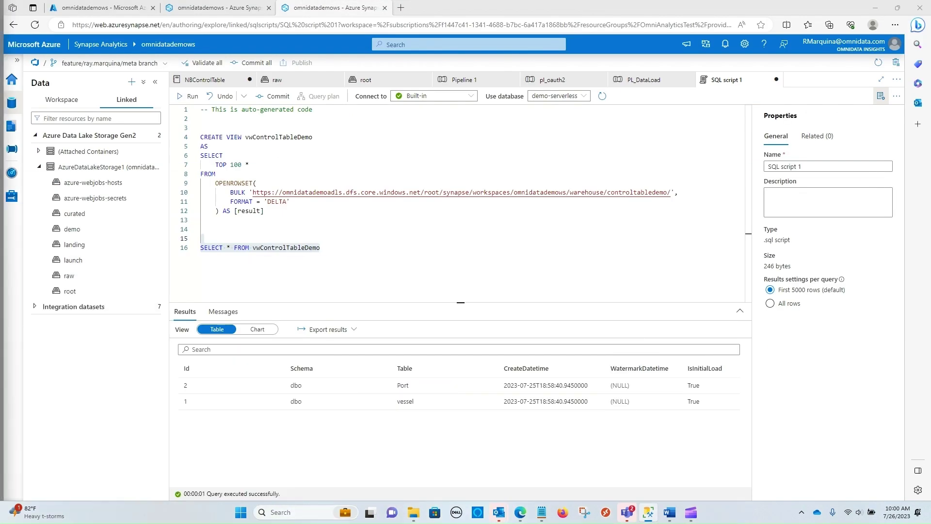
- Return to Synapse Studio in the browser and create a new pipeline in the workspace's Integrate area
click(377, 285)
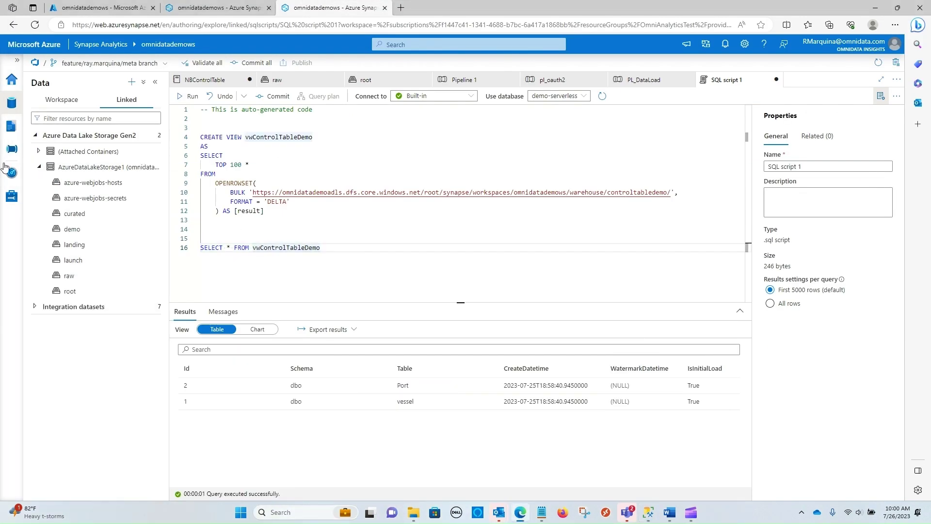
click(11, 147)
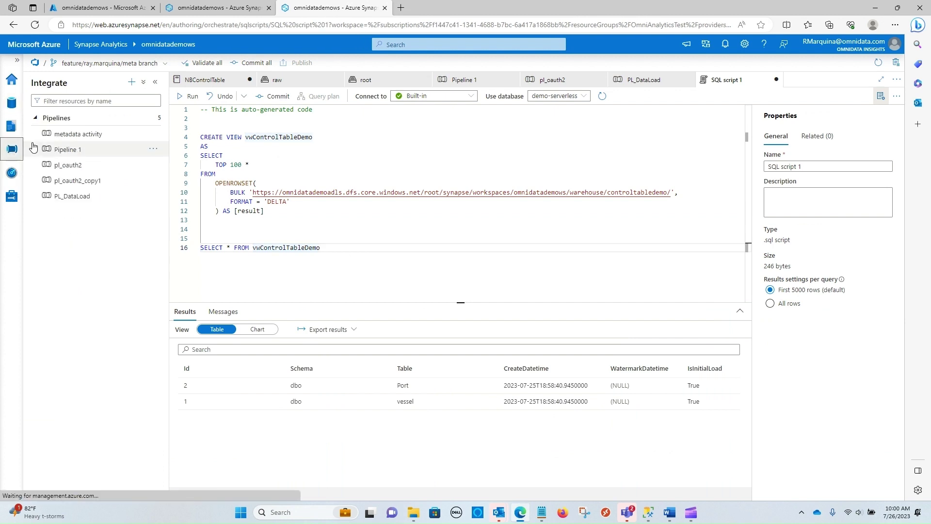
click(131, 82)
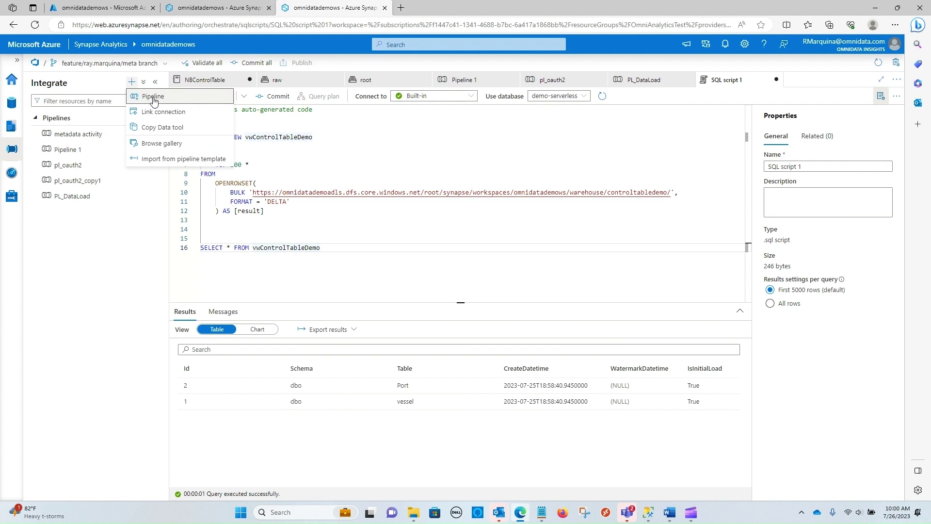
click(153, 97)
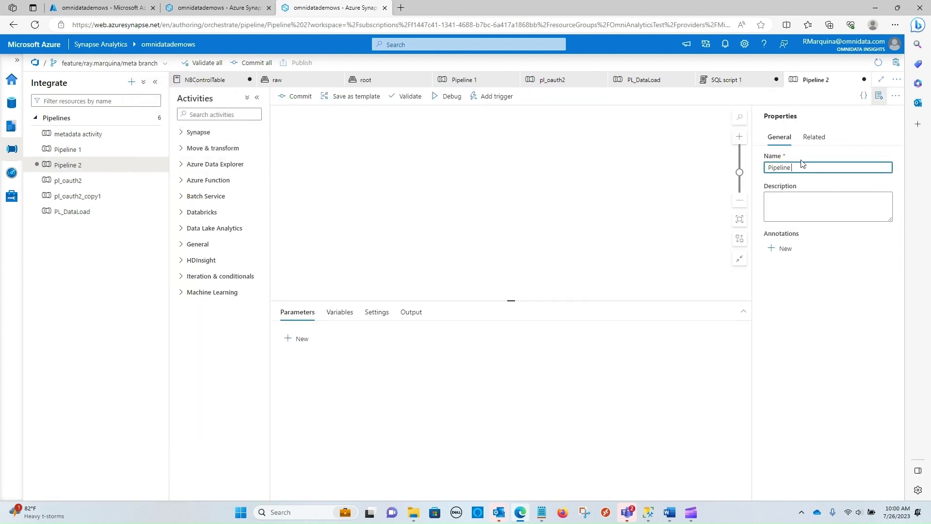
- Name the new pipeline PL_Frieght
key(BackSpace)
key(BackSpace)
key(BackSpace)
key(BackSpace)
key(BackSpace)
key(BackSpace)
key(BackSpace)
key(BackSpace)
key(BackSpace)
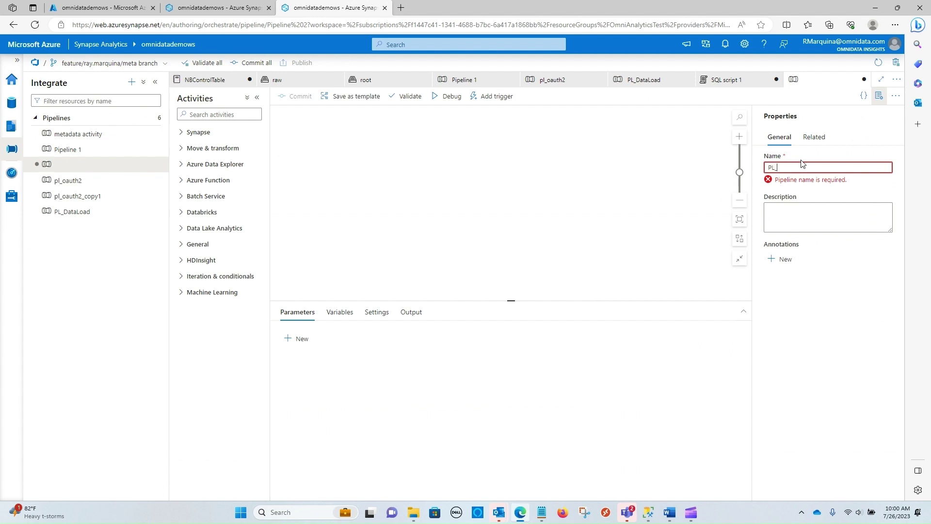
text(PL_Frieght)
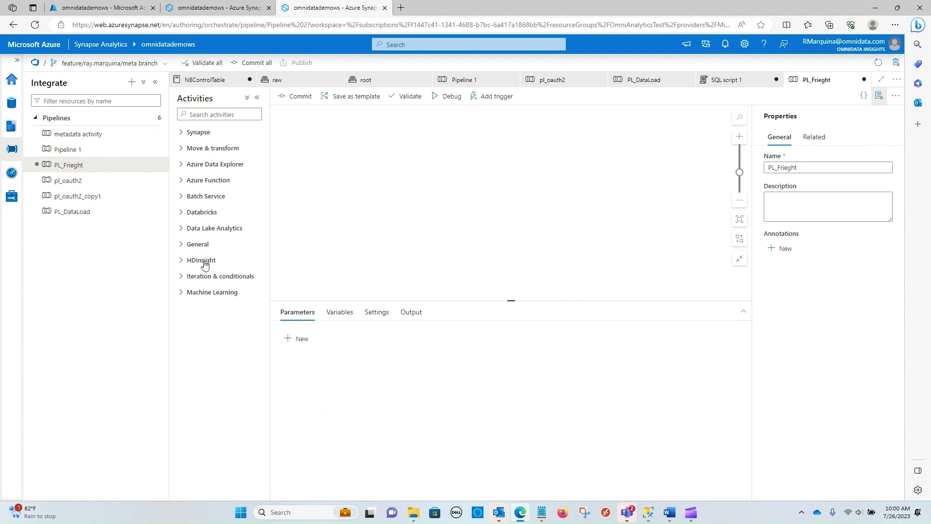
- Add a Lookup activity to the pipeline canvas and name it controlTable
click(193, 247)
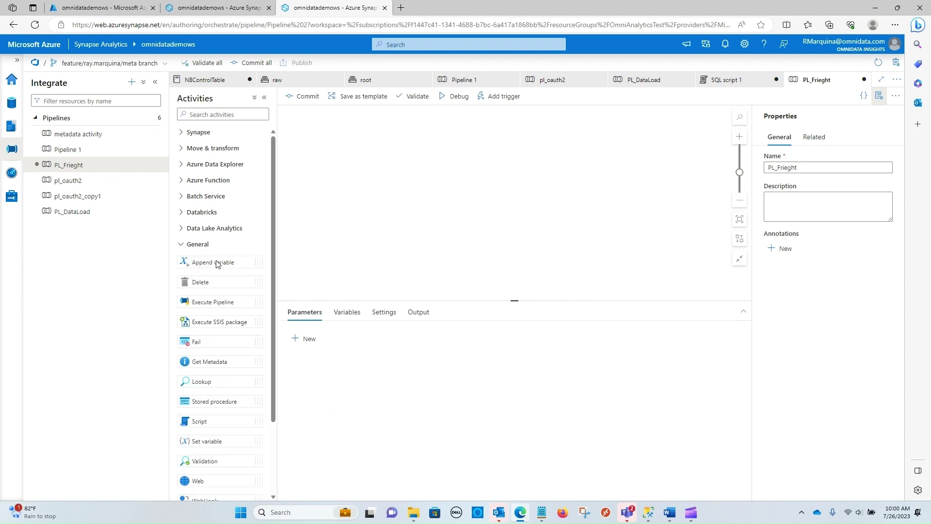
scroll(199, 310, down, 2)
drag(198, 327, 391, 157)
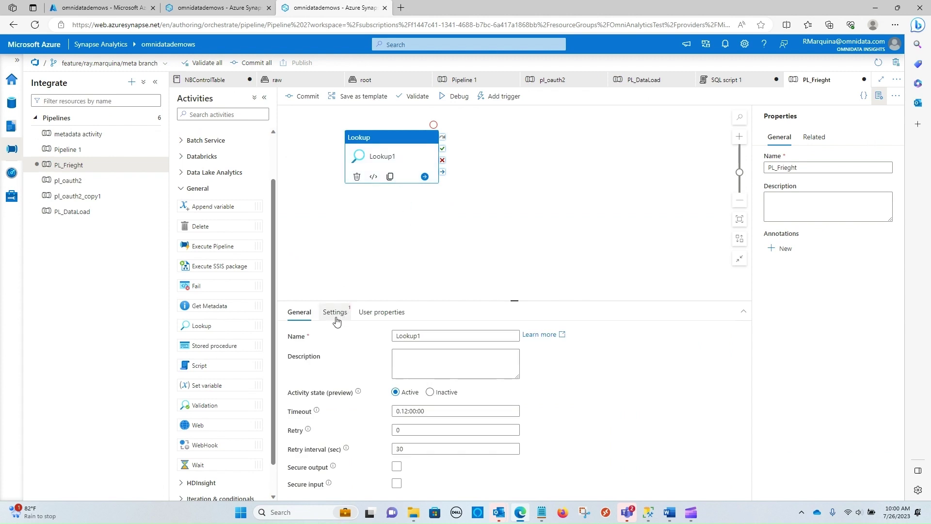
drag(421, 336, 354, 343)
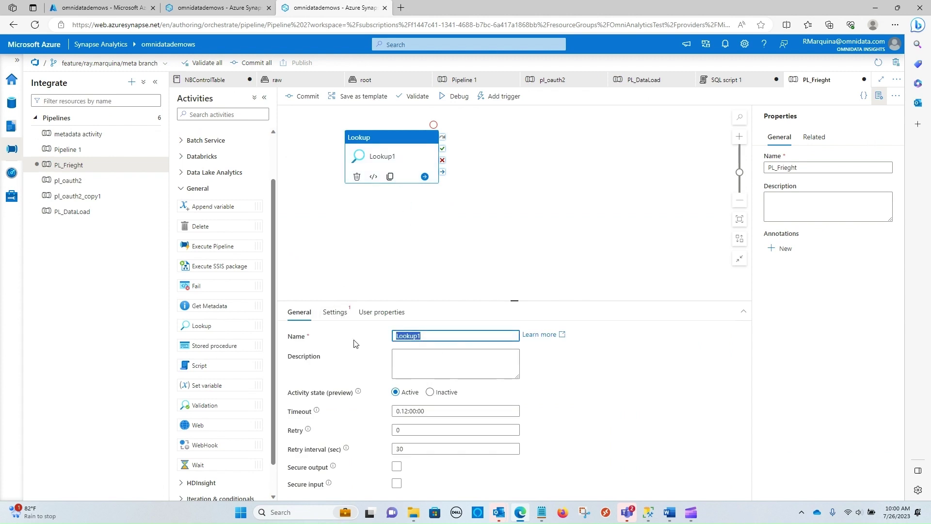
key(BackSpace)
- Start a new source dataset for the controlTable lookup, using Azure Synapse Analytics as its data store
click(335, 311)
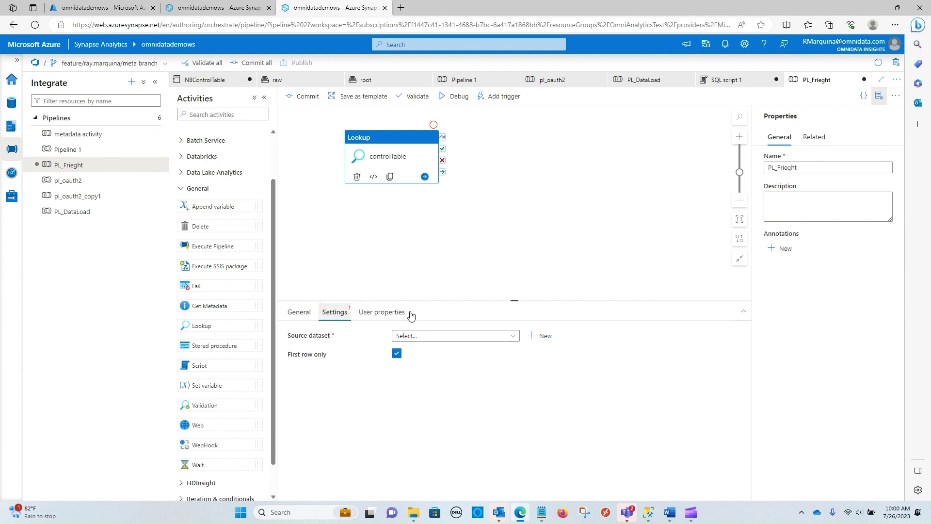
click(542, 334)
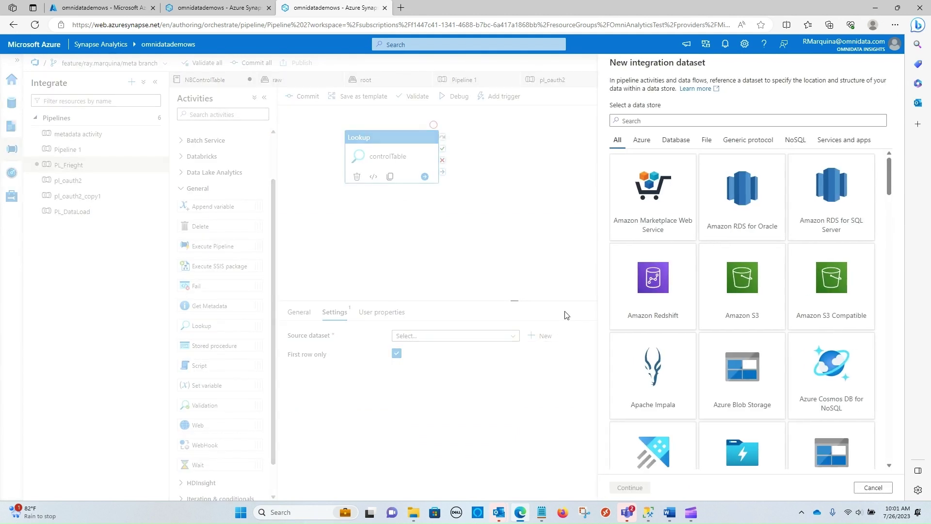
scroll(830, 297, down, 2)
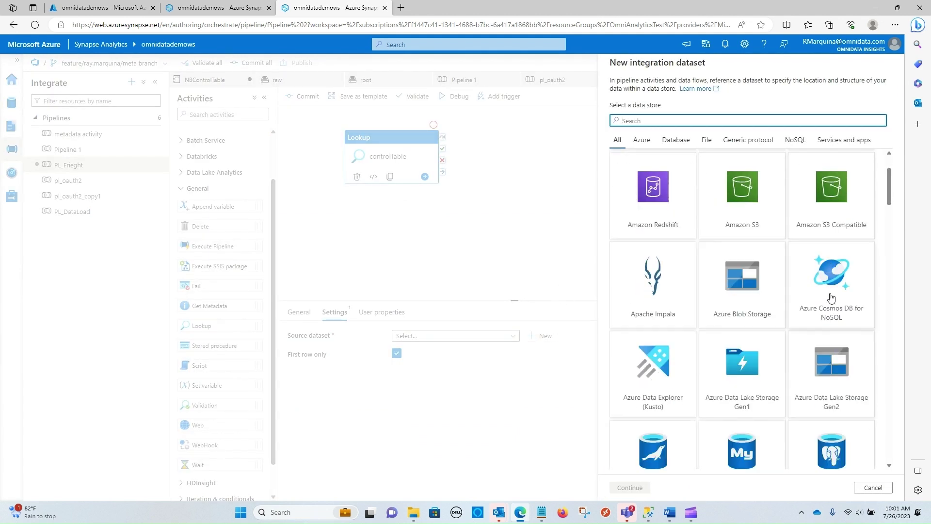
scroll(831, 296, down, 5)
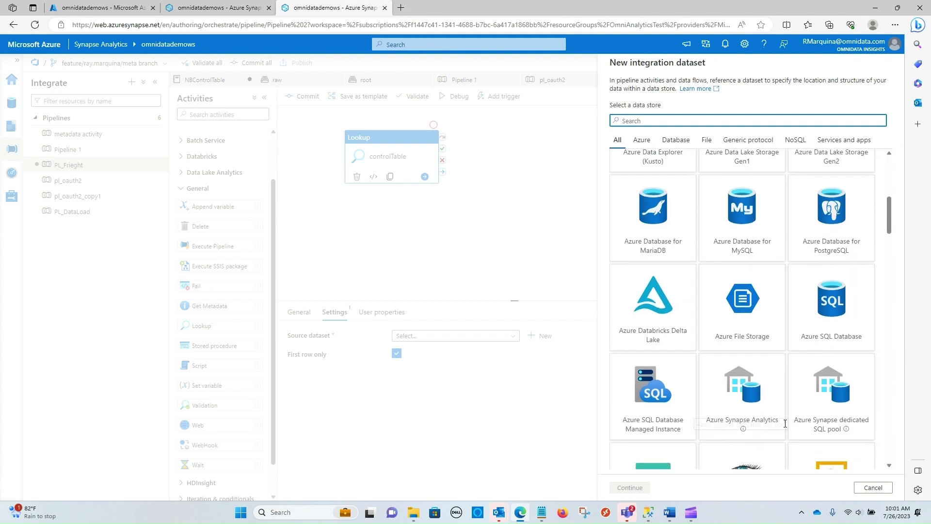
click(749, 376)
click(641, 489)
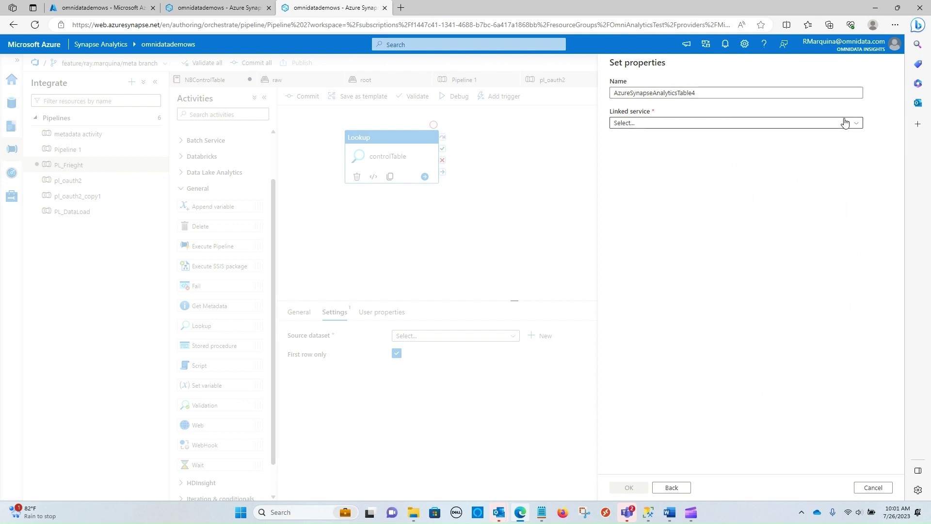
- Start a new linked service for the dataset and set its account selection method to Enter manually
click(818, 124)
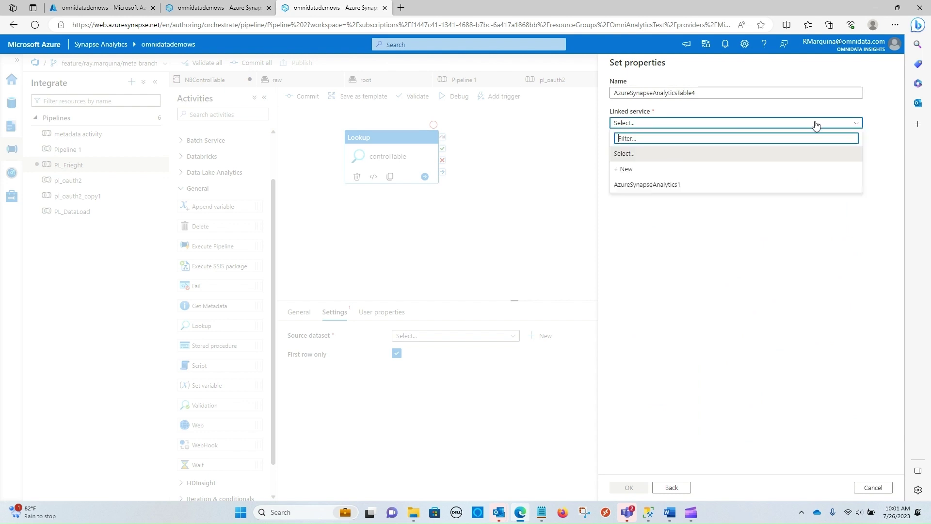
click(653, 175)
click(653, 175)
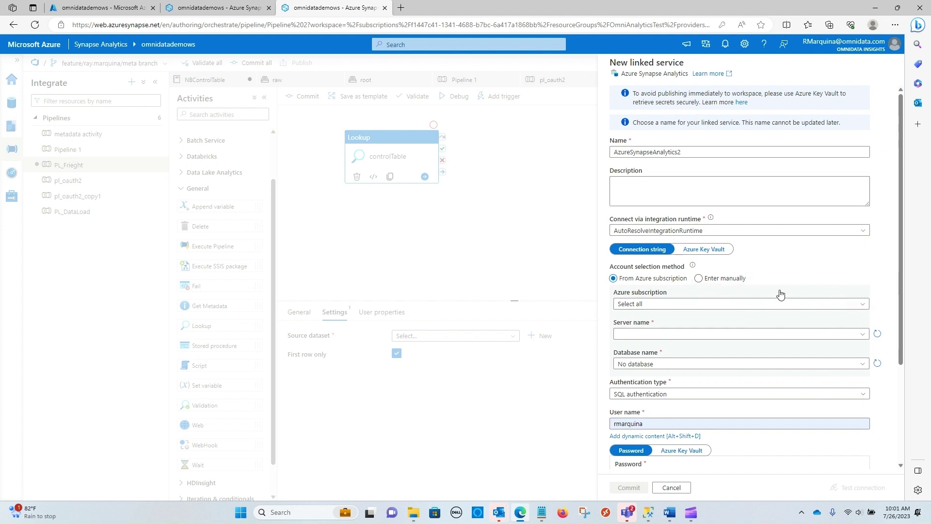
click(698, 278)
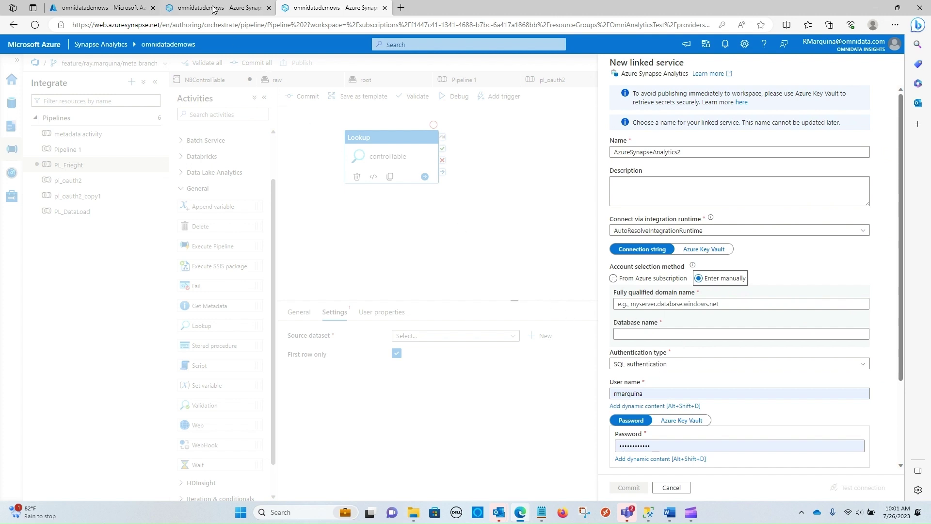
- Copy the workspace's Serverless SQL endpoint from the Azure portal and paste it as the linked service's fully qualified domain name
click(127, 8)
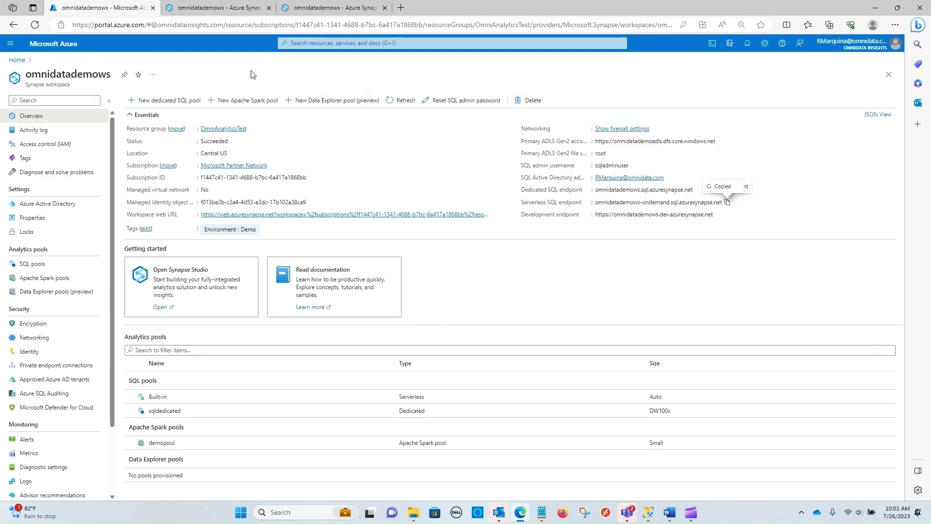
click(726, 204)
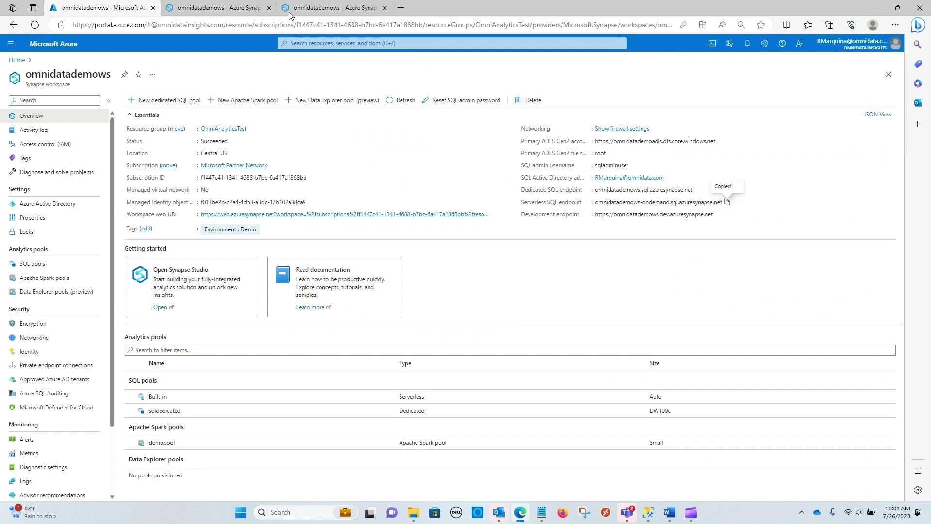
click(320, 10)
click(657, 304)
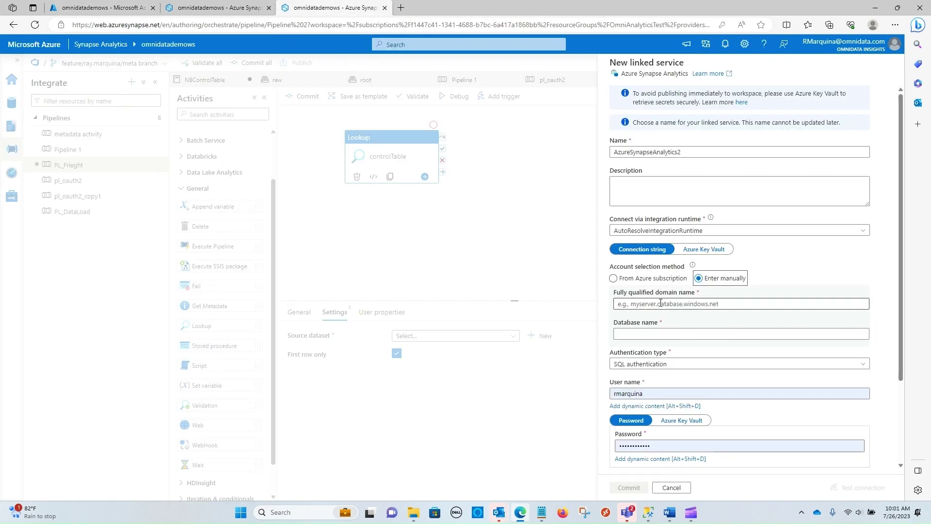
key(ctrl+v)
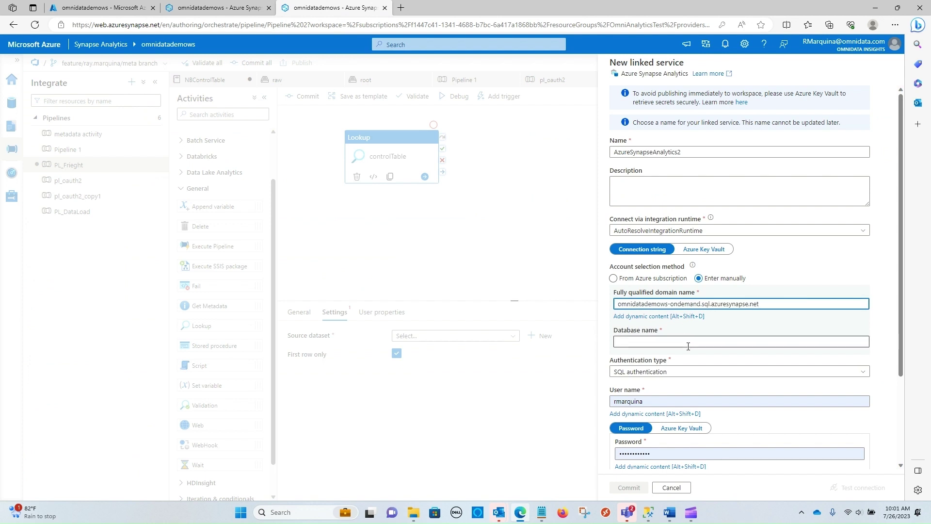
- Set the linked service's database name to demo-serverless and its authentication type to System Assigned Managed Identity
click(685, 342)
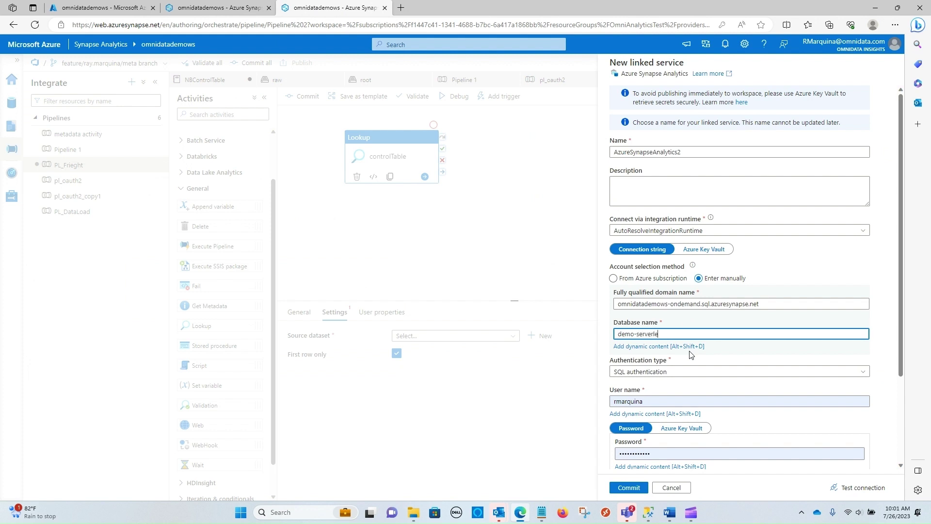
scroll(691, 355, down, 3)
click(680, 257)
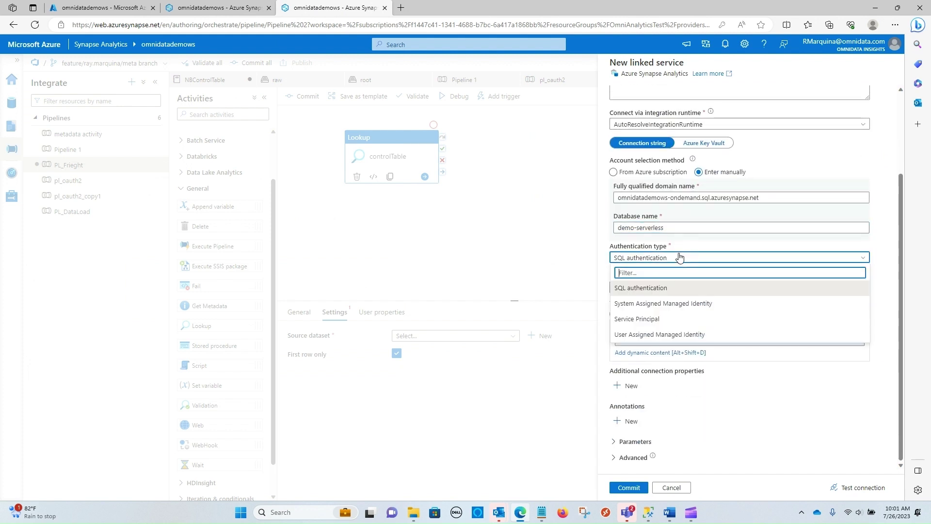
click(687, 304)
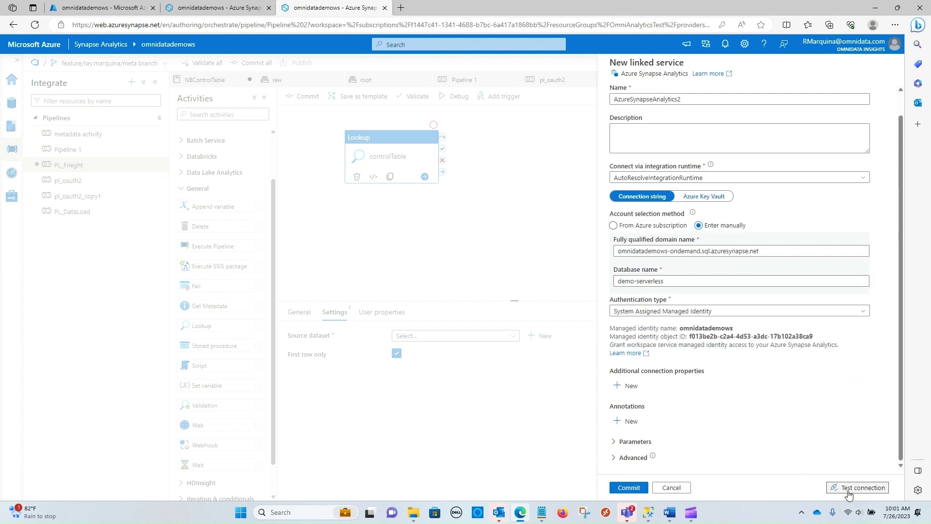
- Test the linked service's connection and try to commit it
click(863, 488)
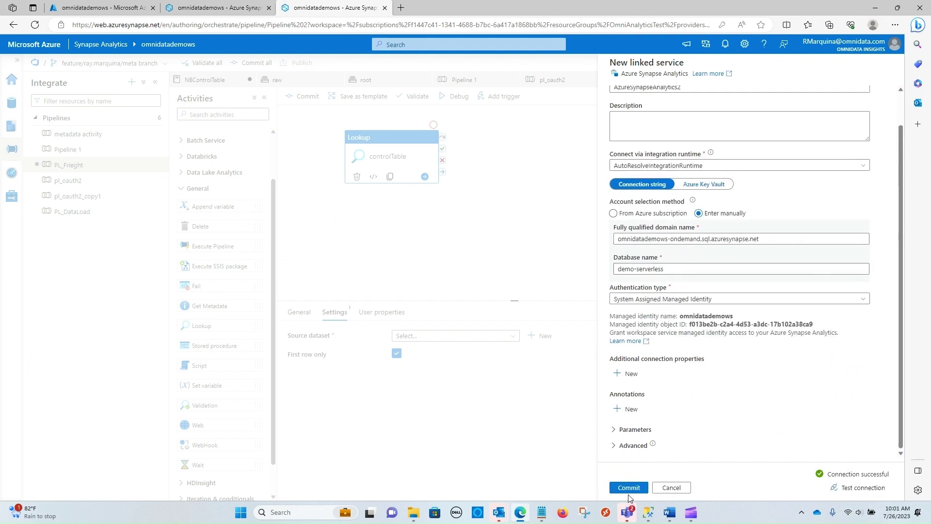
click(630, 489)
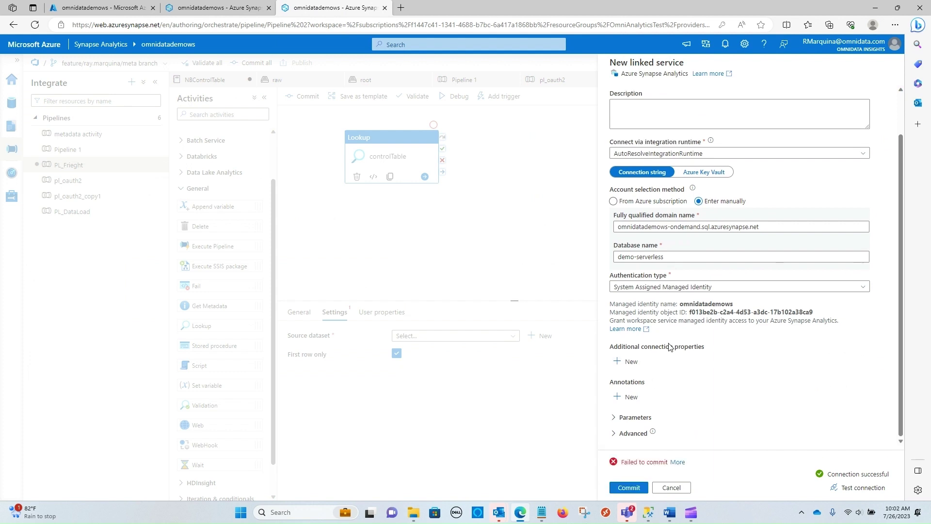
- Re-enter the end of the database name demo-serverless and reselect System Assigned Managed Identity as the authentication type
scroll(764, 372, up, 2)
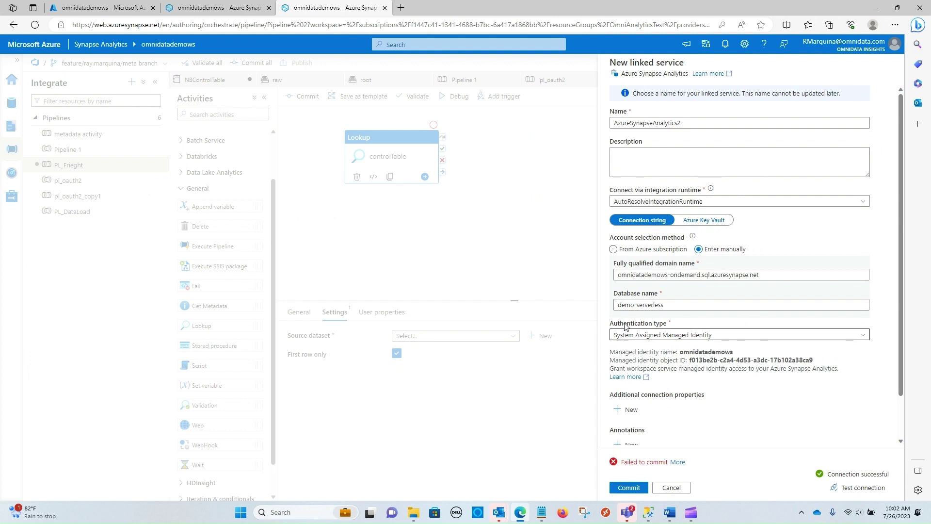
click(677, 305)
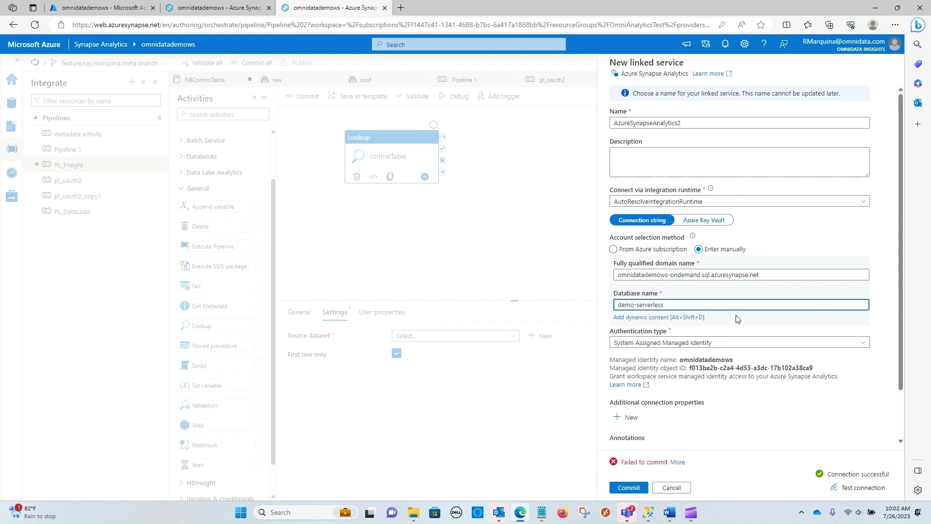
key(BackSpace)
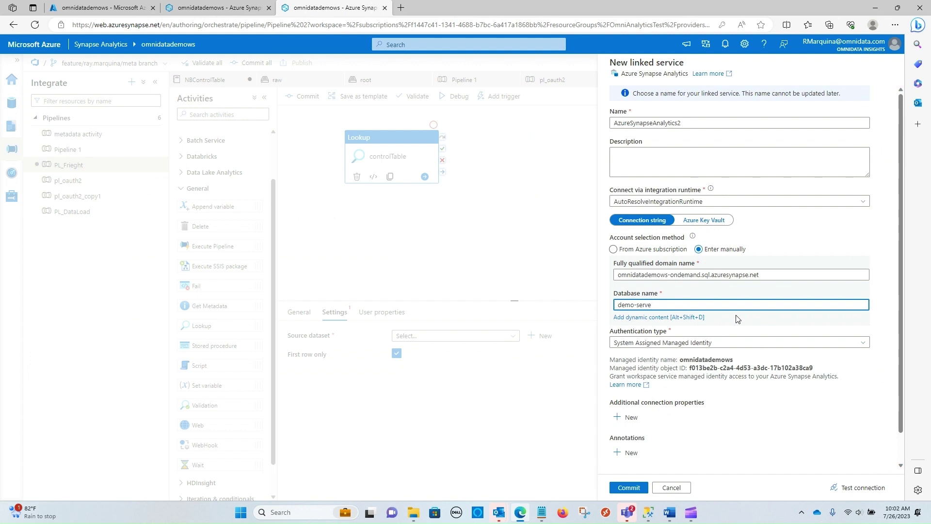
text(rless)
scroll(785, 388, down, 1)
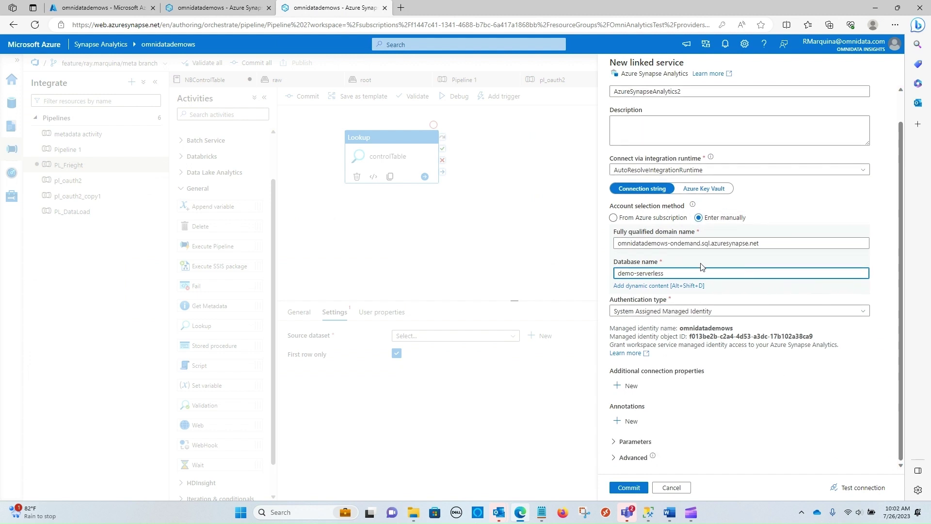
click(734, 313)
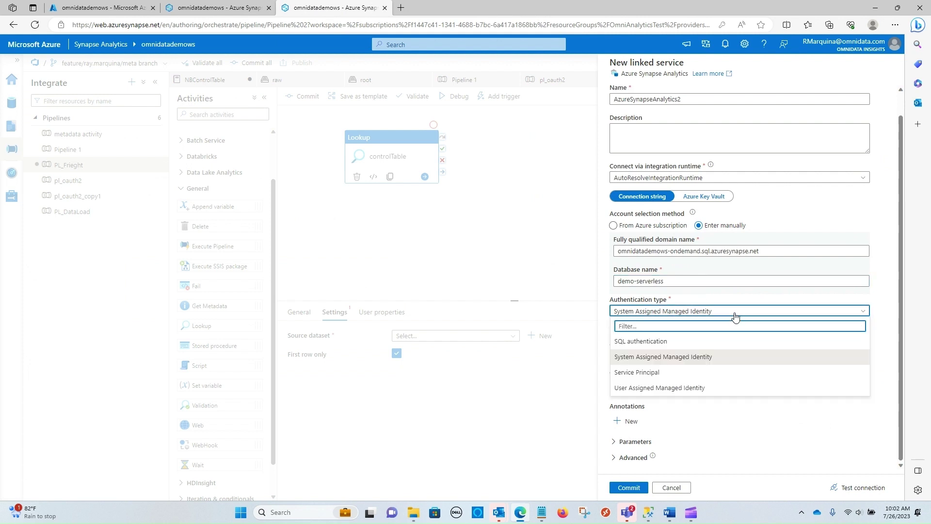
click(718, 361)
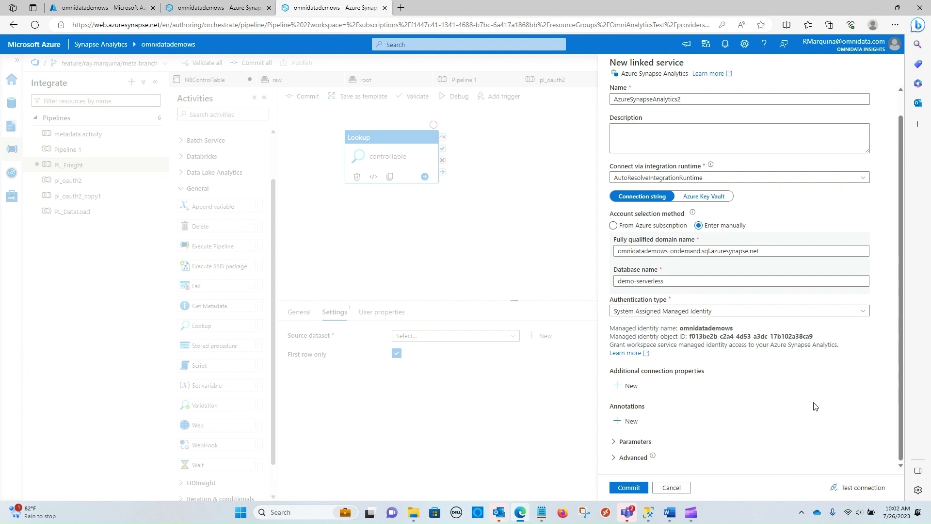
- Retest the connection with the re-entered settings and try again to commit the linked service
click(856, 487)
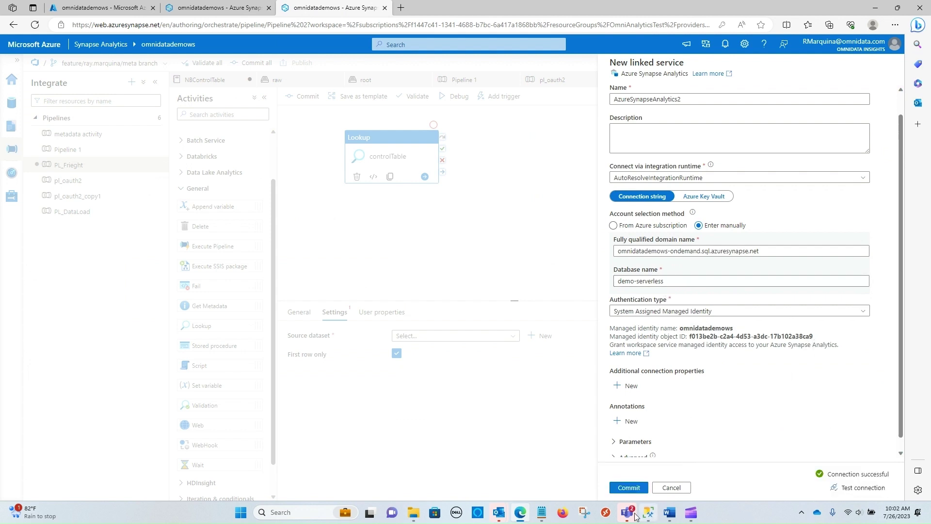
click(638, 486)
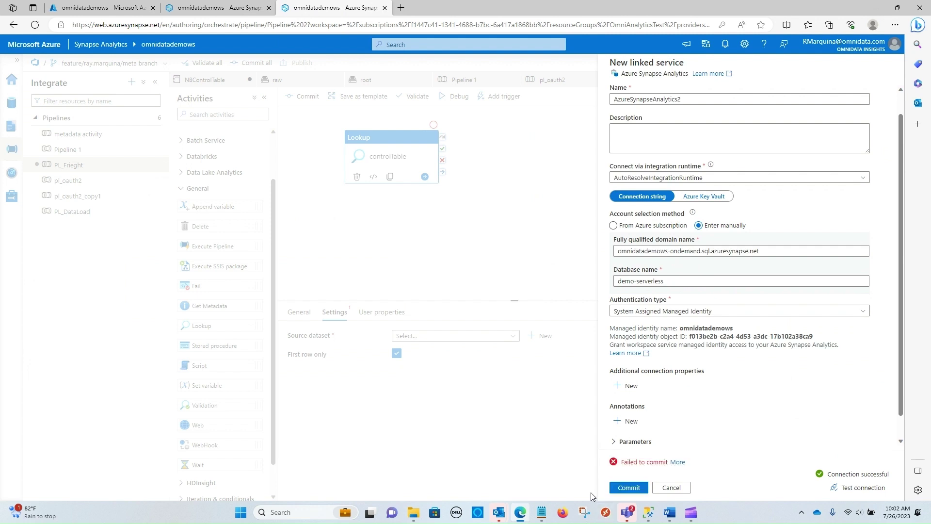
scroll(837, 388, down, 1)
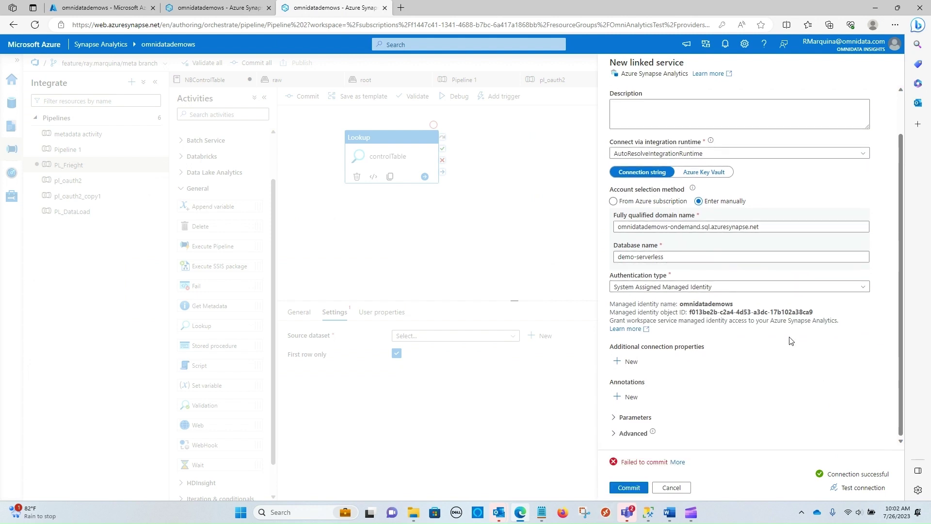
- Read the commit error details, rename the linked service to AzureSynapseAnalyticsLS and commit it
click(678, 462)
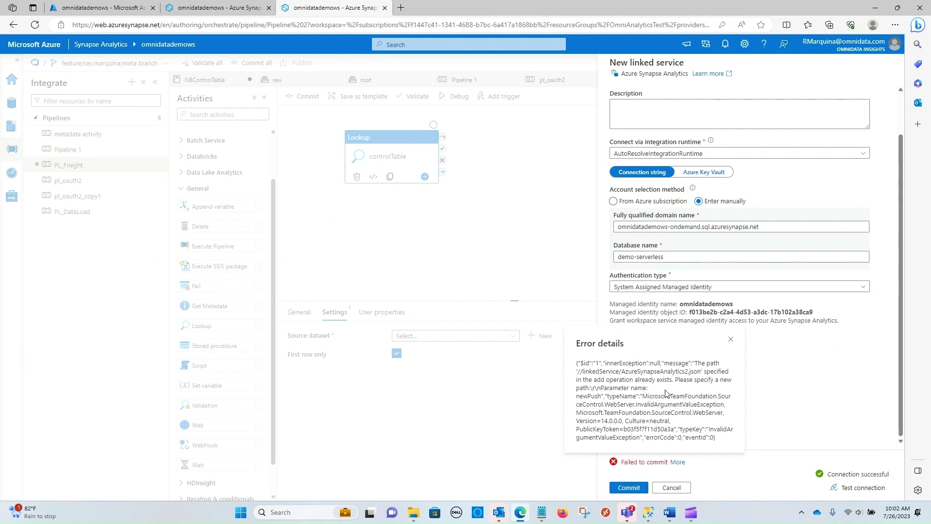
scroll(796, 407, up, 2)
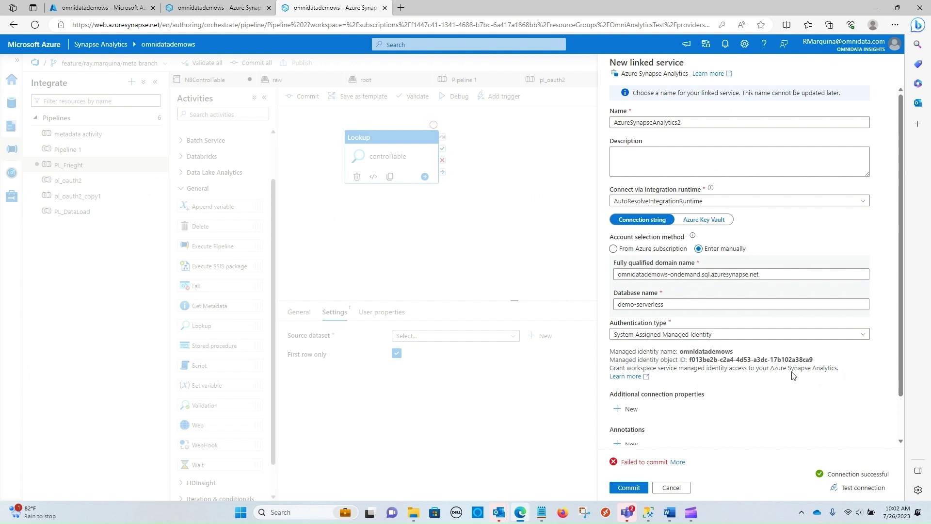
click(717, 122)
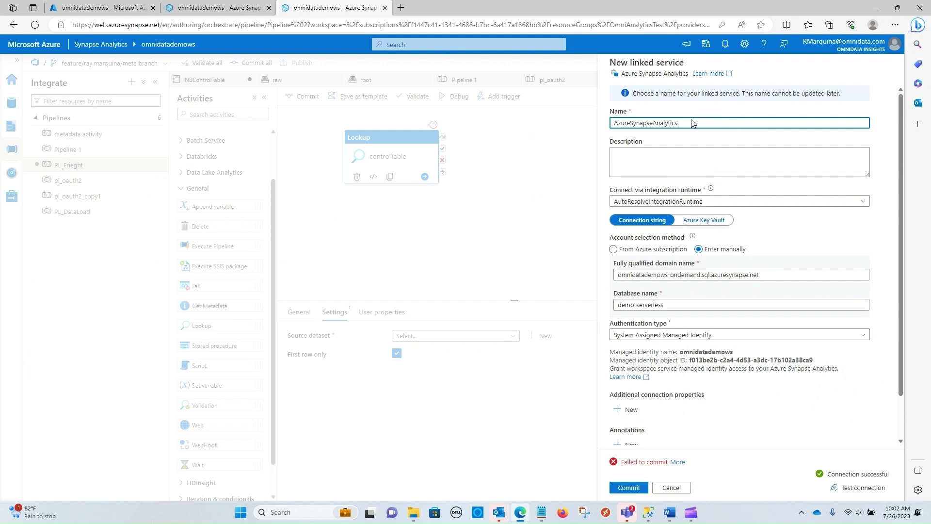
text(DS)
text(LS)
click(645, 489)
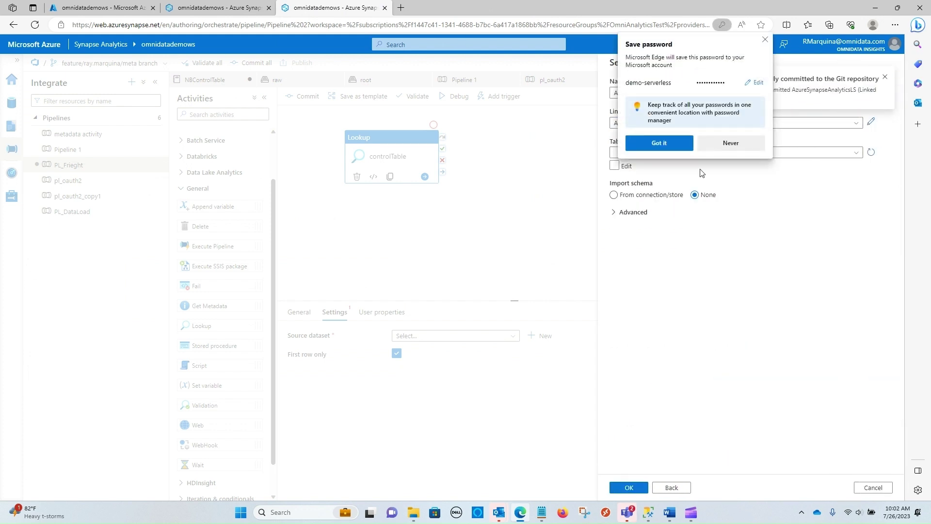
click(765, 39)
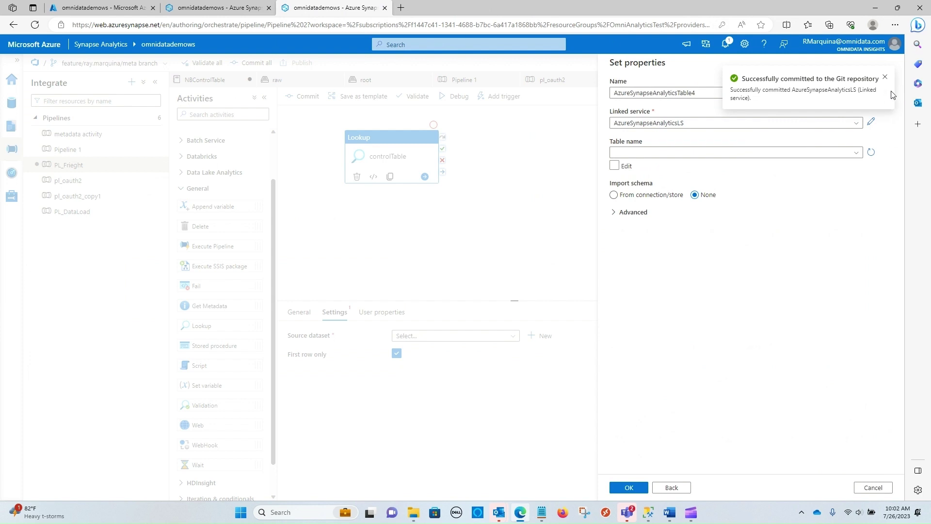
click(885, 77)
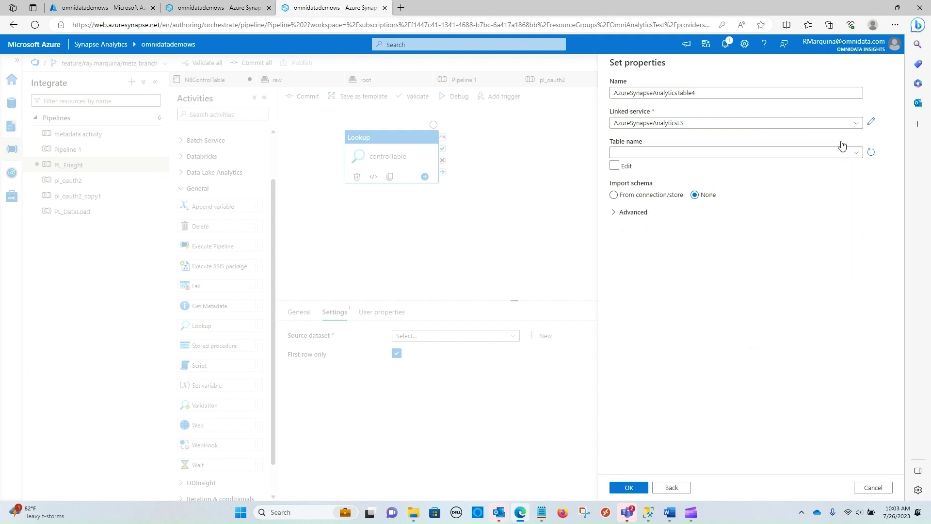
- Create the Lookup's source dataset on dbo.vwControlTableDemo and turn off the Lookup's First row only option
click(849, 156)
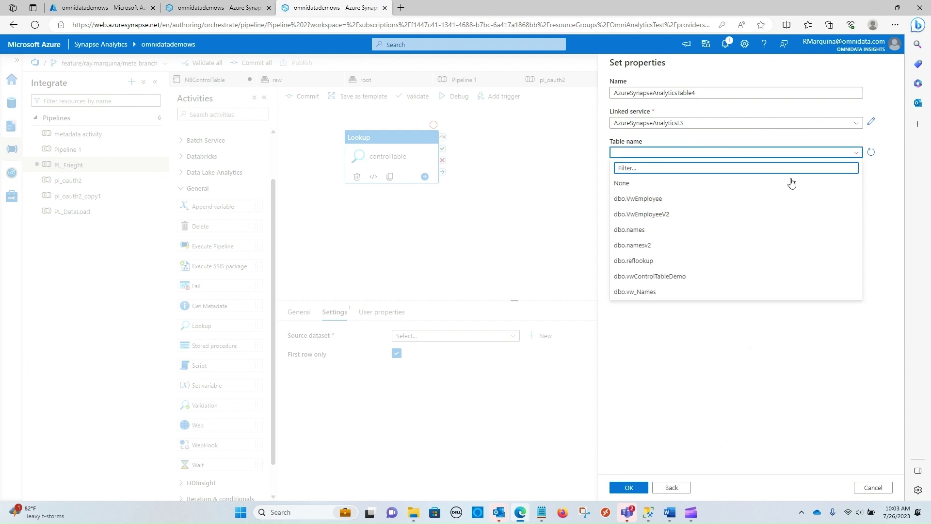
click(647, 277)
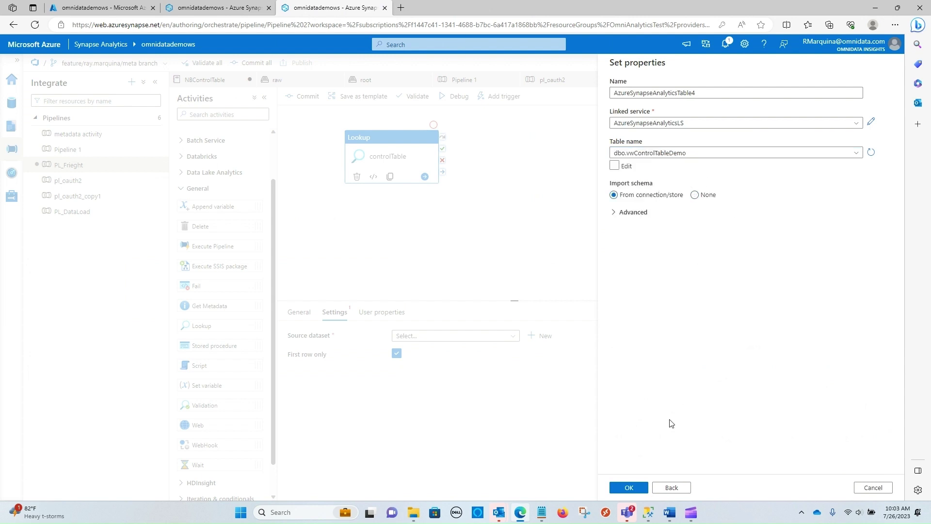
click(634, 485)
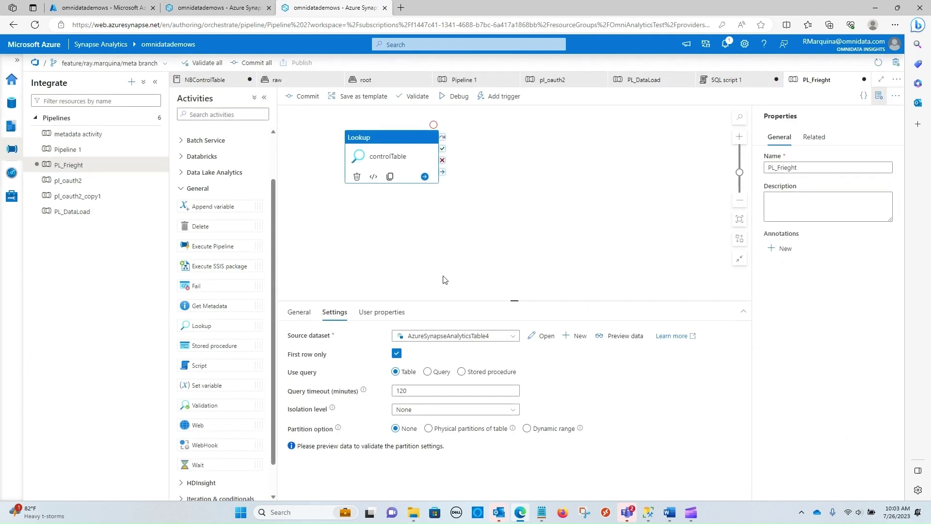
click(397, 354)
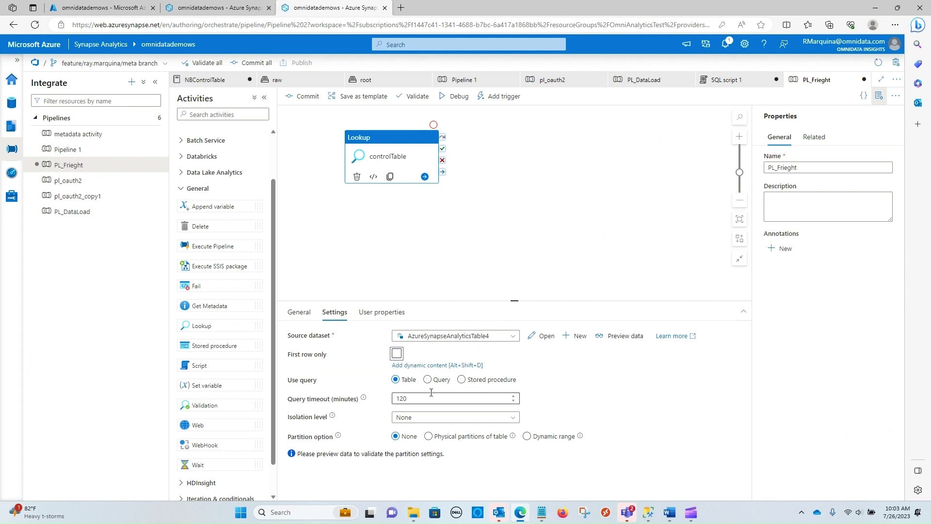
- Run the pipeline in debug mode and refresh the run status
click(519, 212)
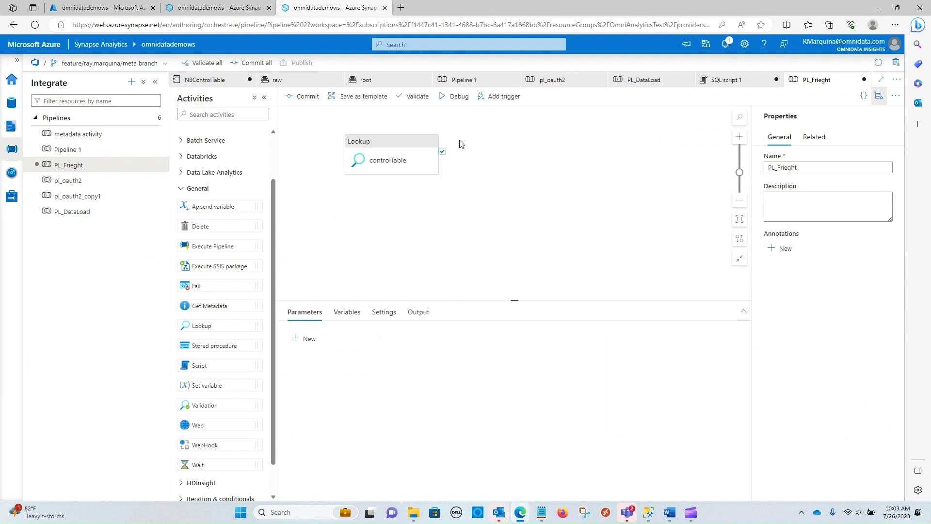
click(445, 100)
click(492, 337)
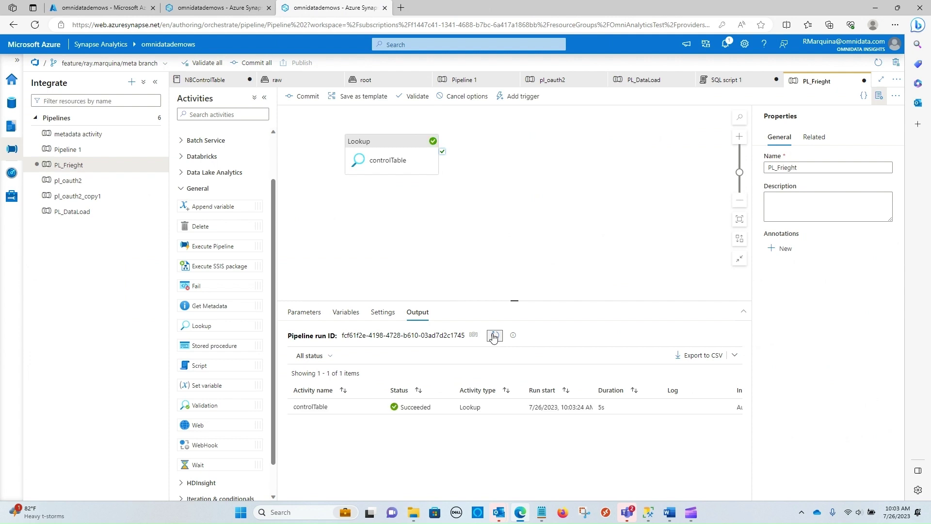
- Examine the controlTable Lookup's debug output for the control table rows it returns
click(386, 407)
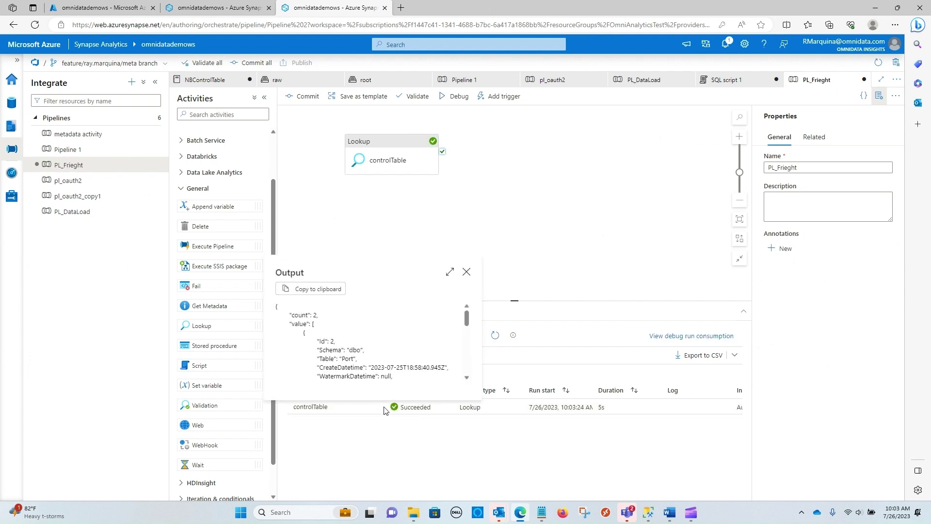
drag(319, 317, 276, 317)
scroll(354, 351, down, 1)
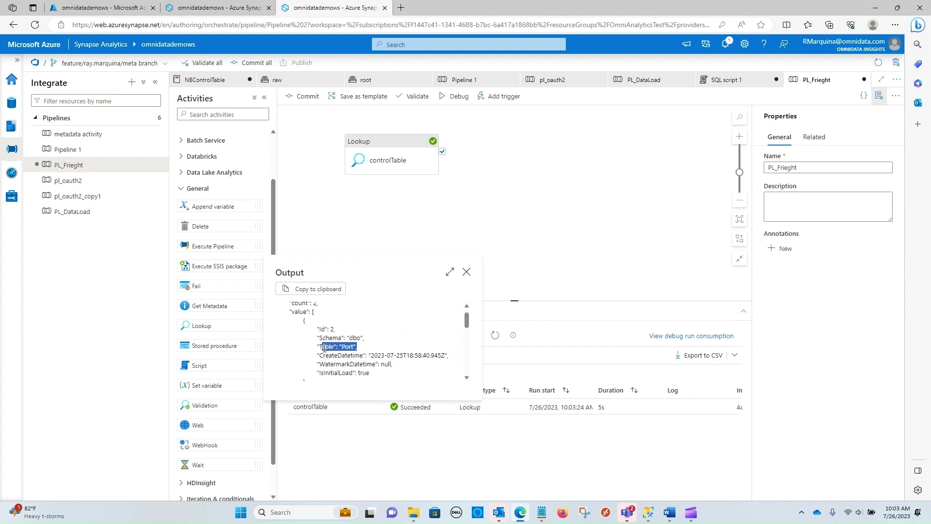
scroll(358, 359, down, 3)
mouse_move(366, 370)
mouse_down()
mouse_move(340, 311)
mouse_move(438, 333)
mouse_move(426, 378)
mouse_move(379, 381)
mouse_up()
click(371, 335)
scroll(371, 334, up, 1)
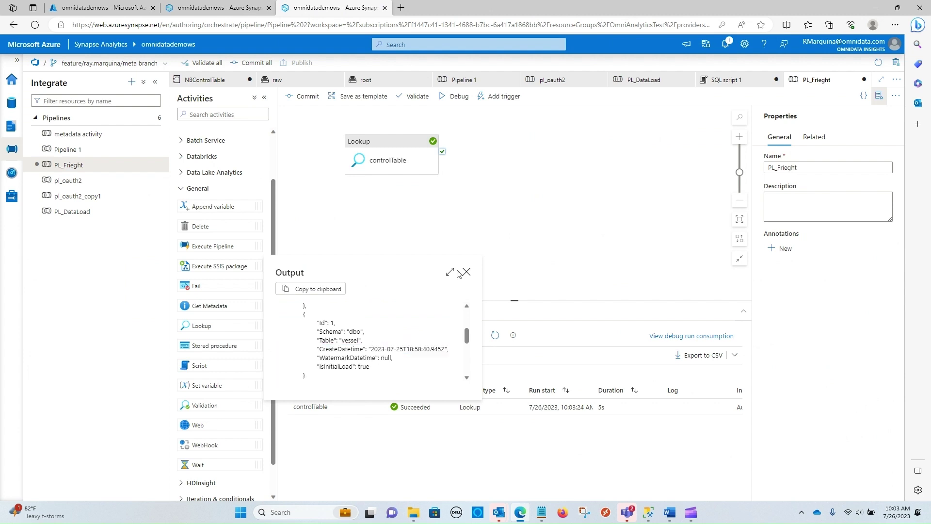
click(466, 271)
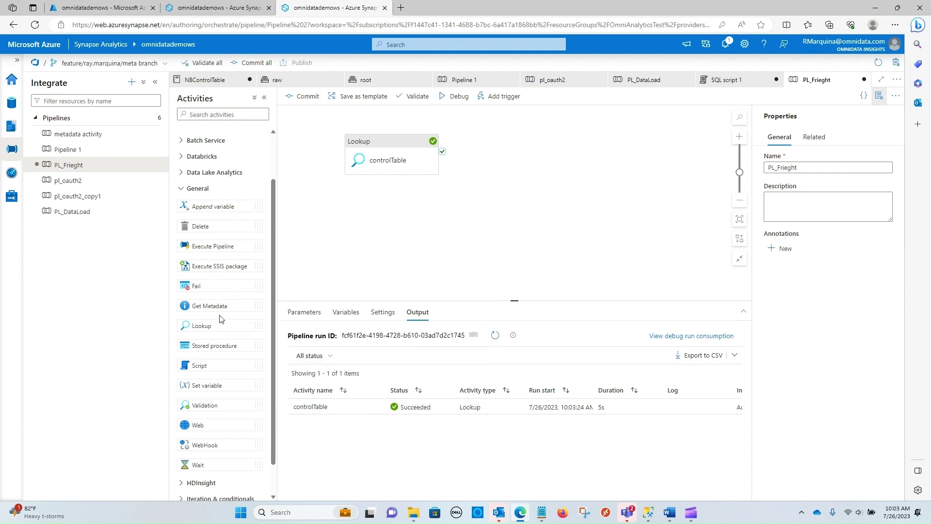
- Add a ForEach activity to the pipeline and link it to the controlTable Lookup's success output
click(184, 190)
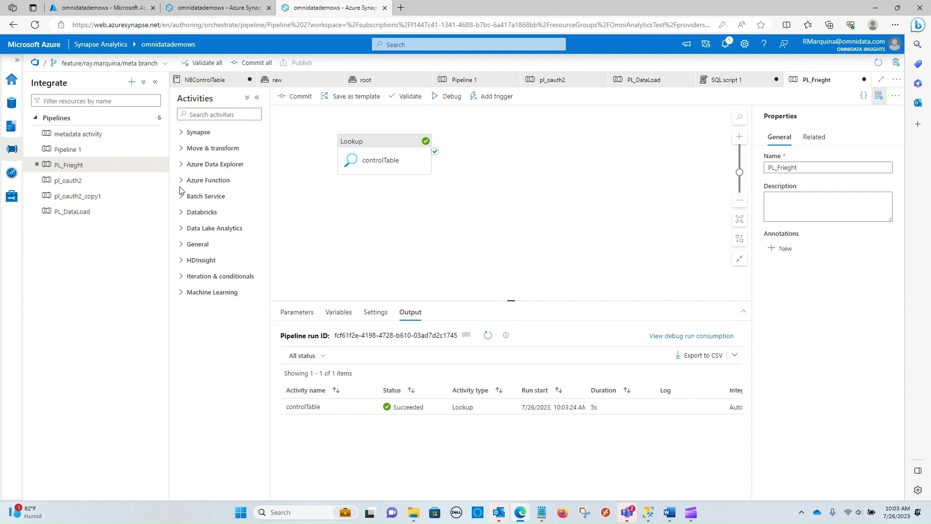
click(201, 278)
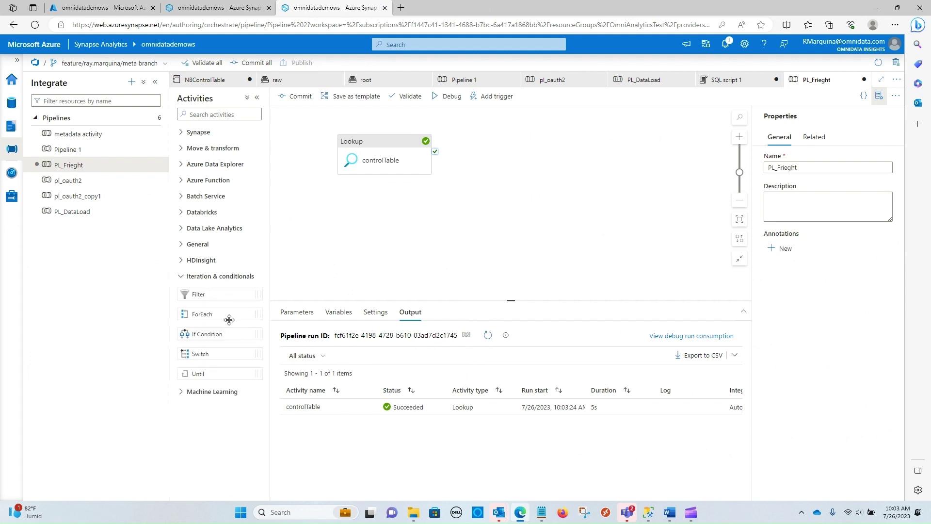
drag(206, 314, 523, 172)
drag(435, 151, 523, 165)
click(506, 158)
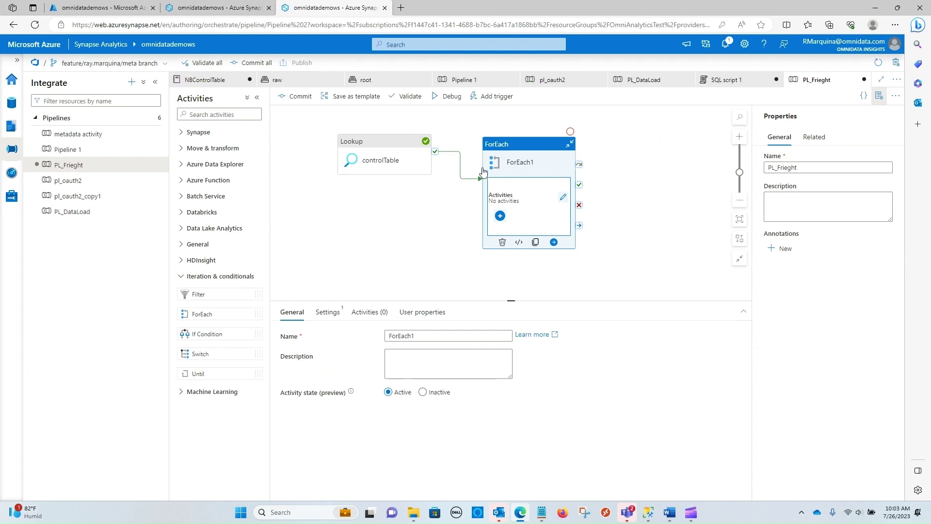
click(327, 313)
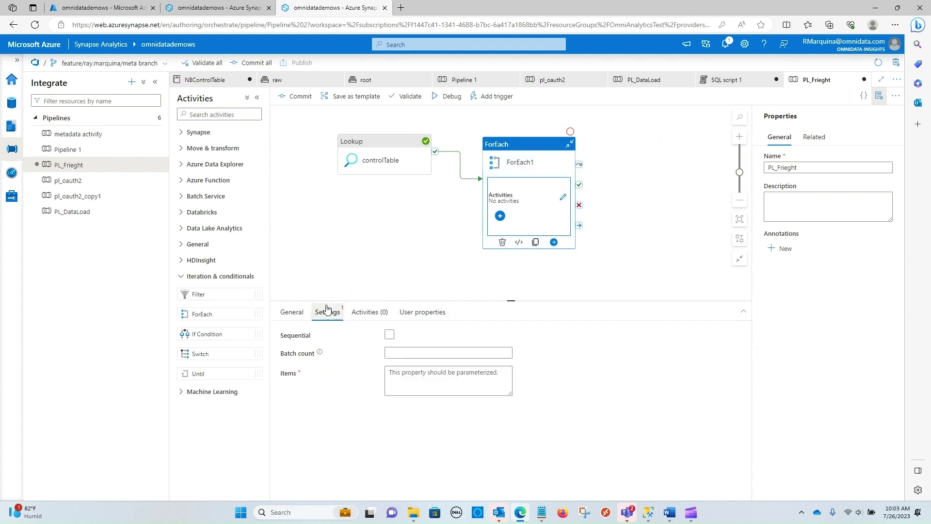
click(438, 376)
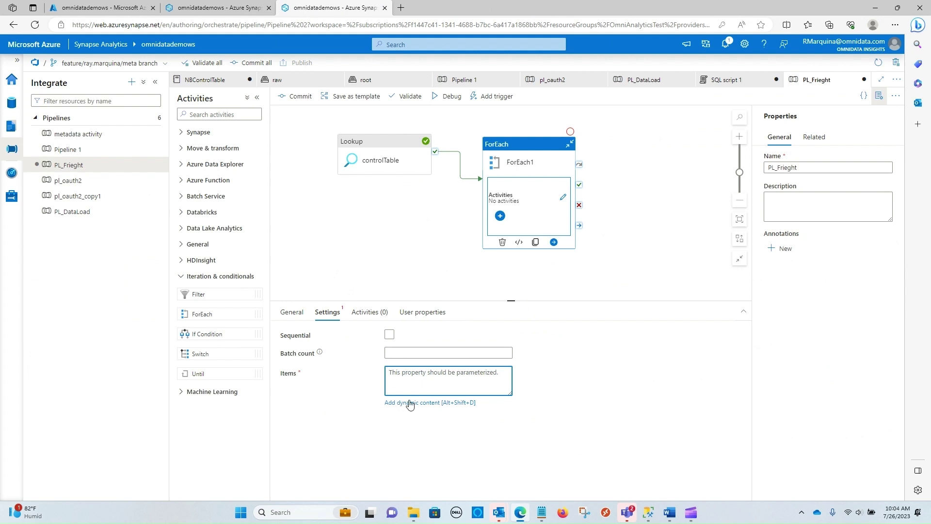
click(446, 403)
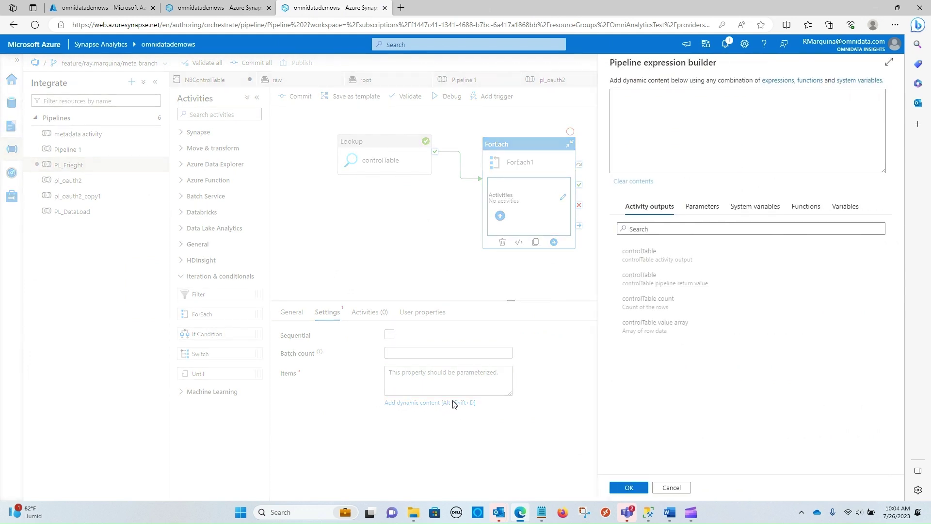
click(659, 266)
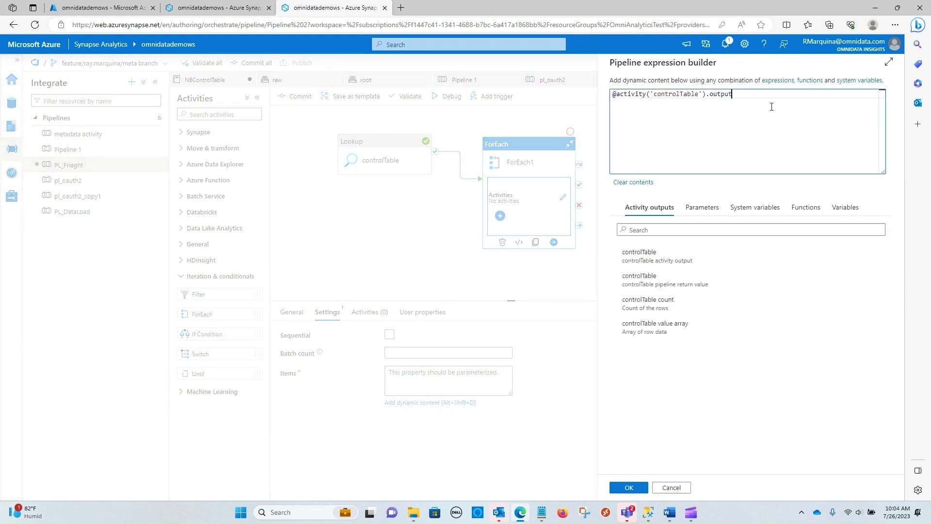
text(.)
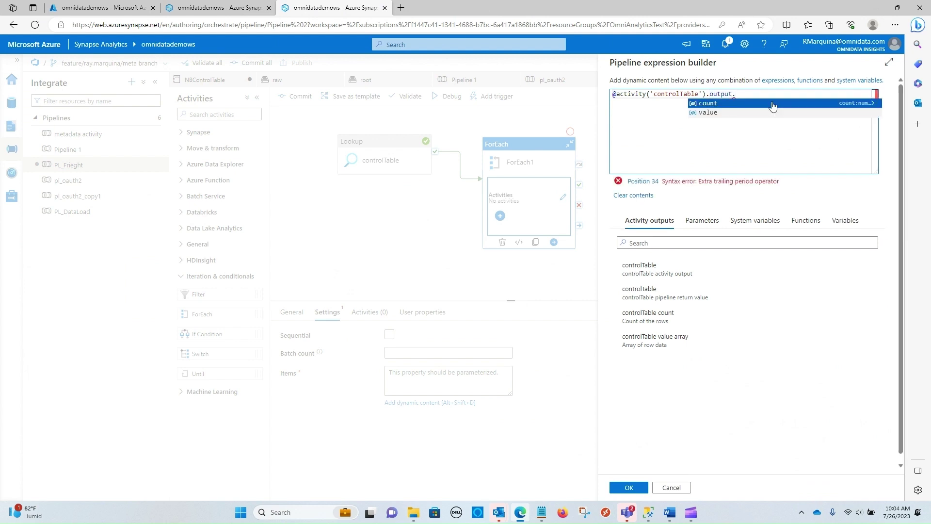
text(vak)
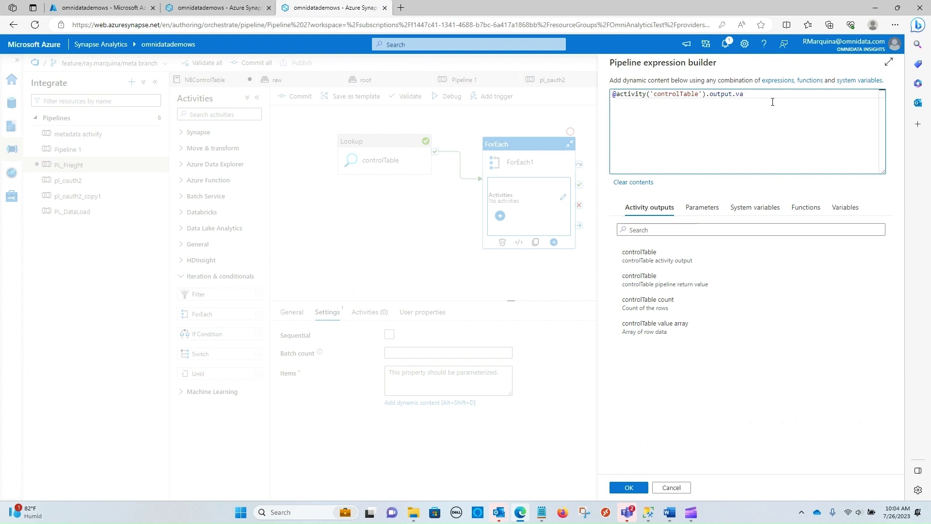
text(ue)
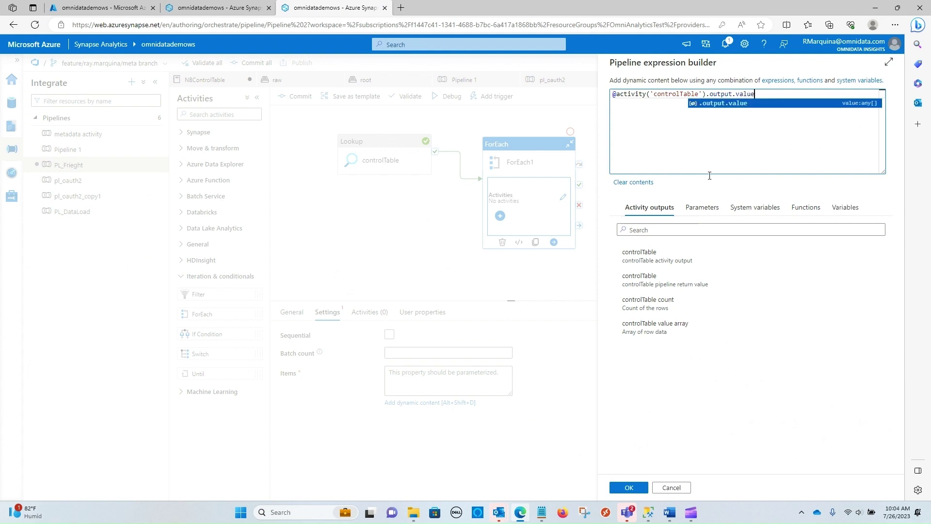
click(626, 487)
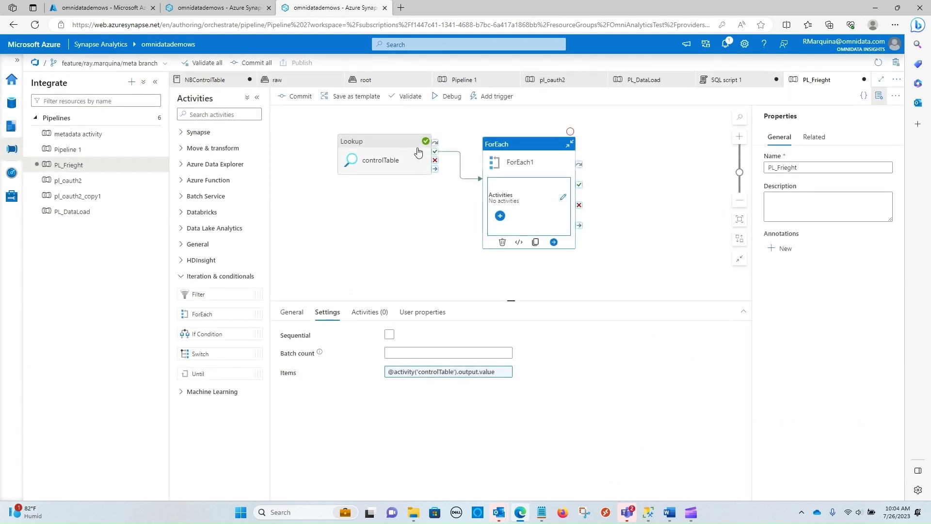
- Shift the Lookup away from the ForEach, and add a Copy data activity named AzureDBADLS inside the loop
drag(418, 153, 391, 145)
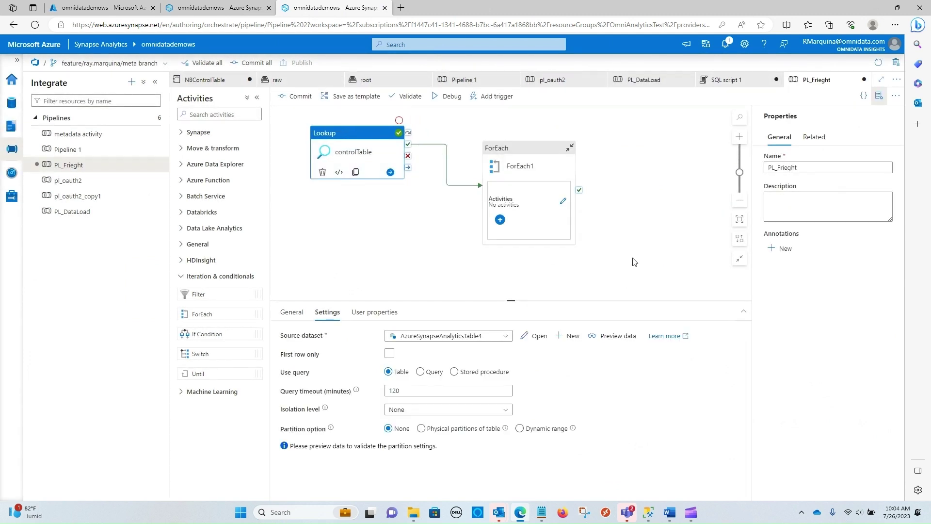
click(563, 201)
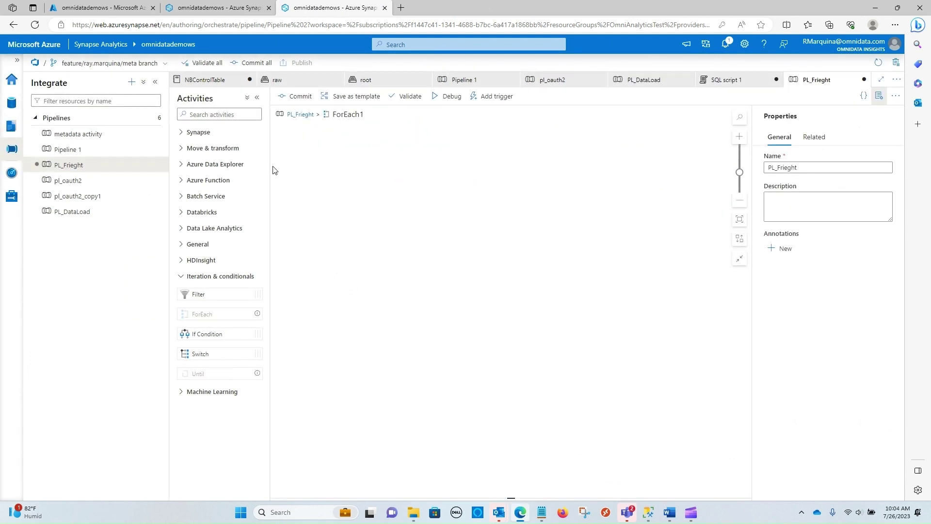
click(209, 148)
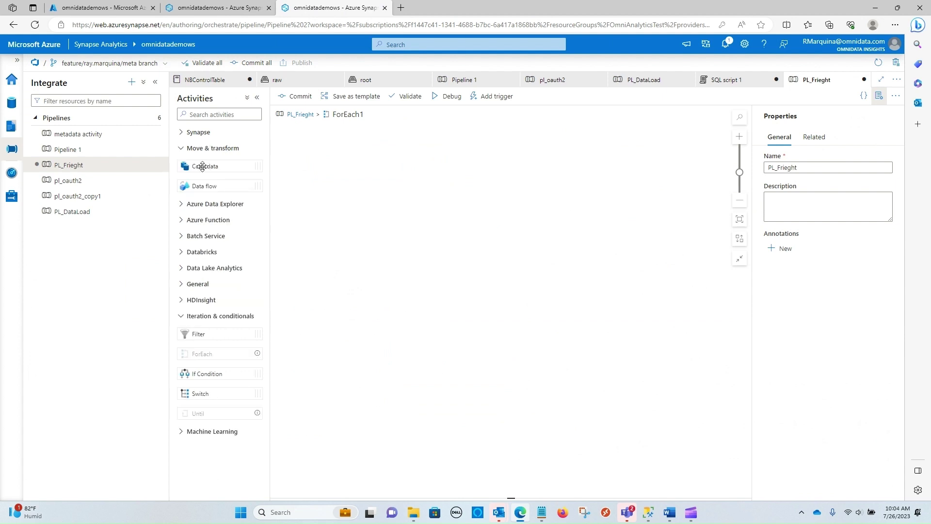
drag(202, 166, 461, 191)
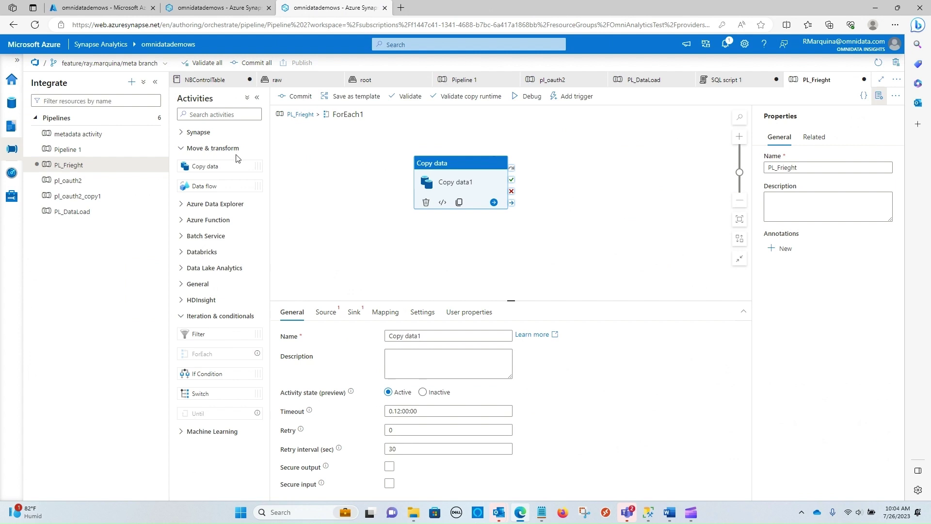
drag(457, 168, 464, 160)
triple_click(437, 335)
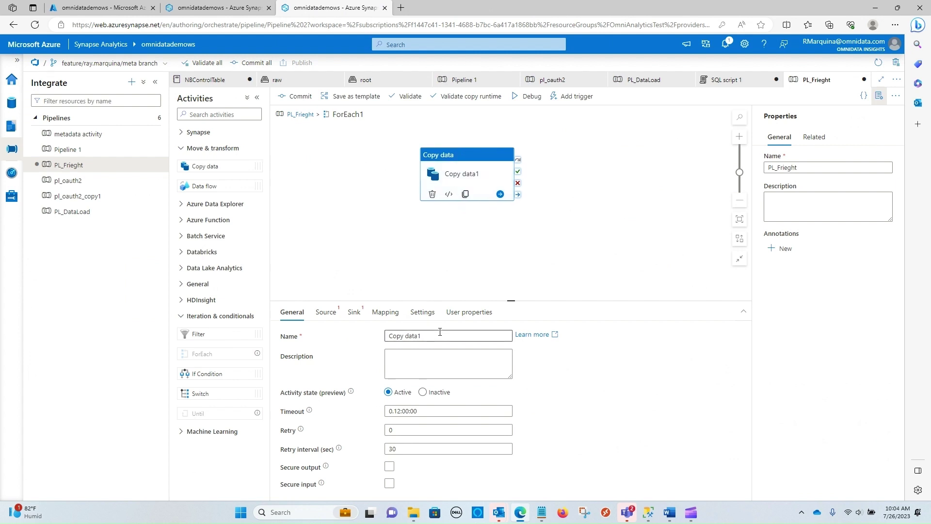
key(BackSpace)
text(AzureDBADLS)
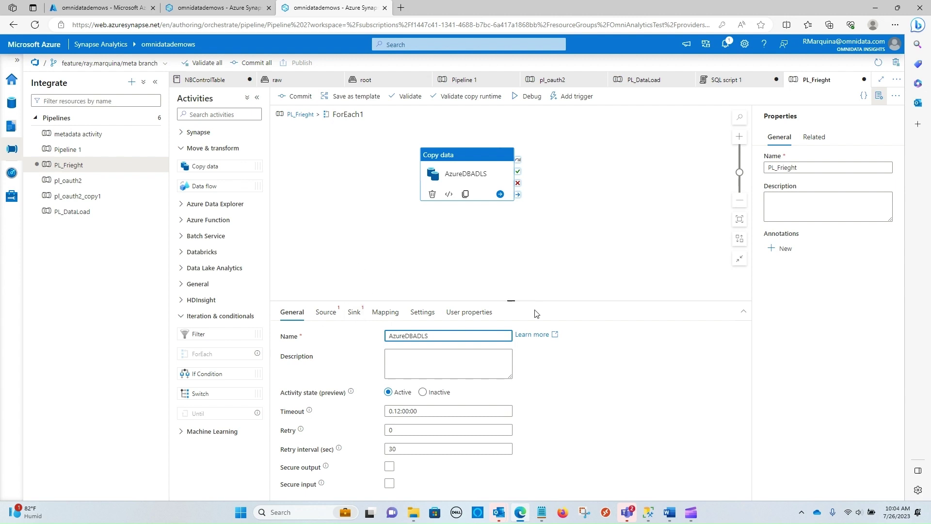
- Start a new source dataset for the AzureDBADLS copy activity, using Azure SQL Database as the data store
drag(514, 300, 513, 266)
click(325, 278)
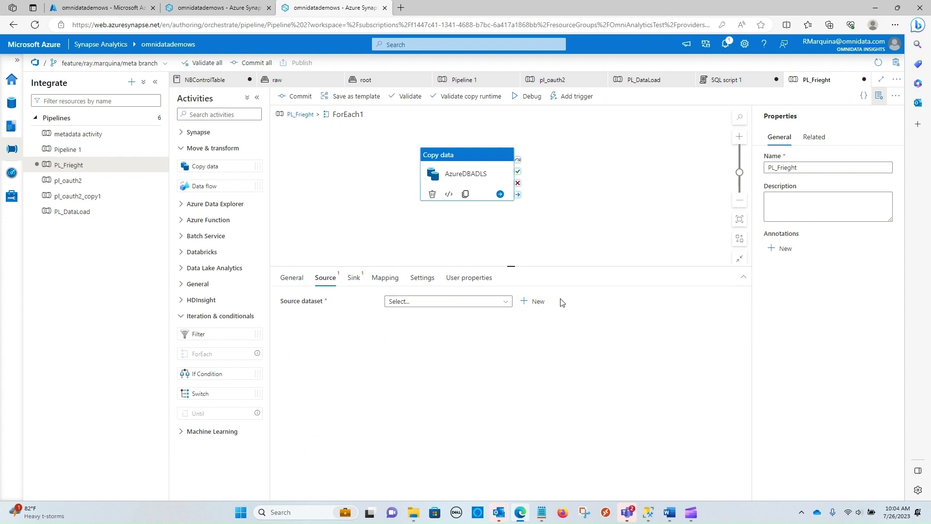
click(540, 301)
scroll(828, 310, down, 6)
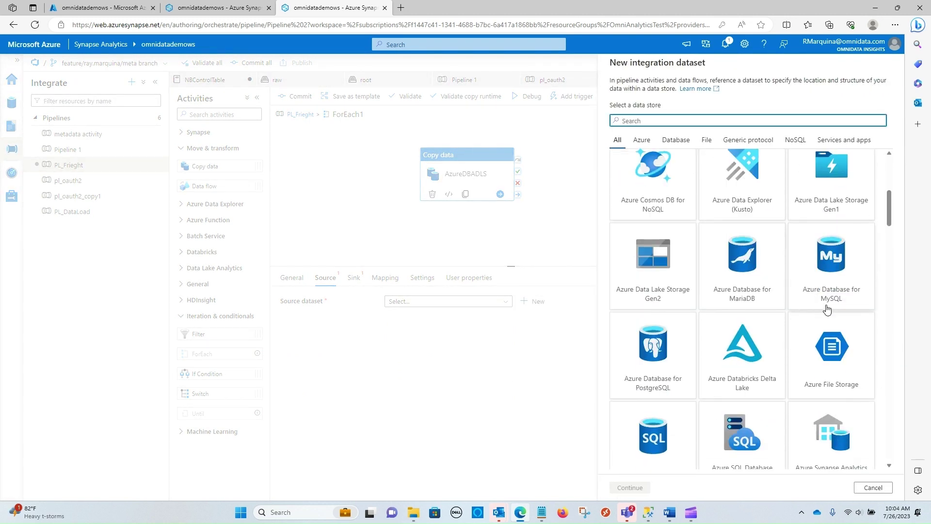
scroll(796, 338, down, 2)
click(653, 345)
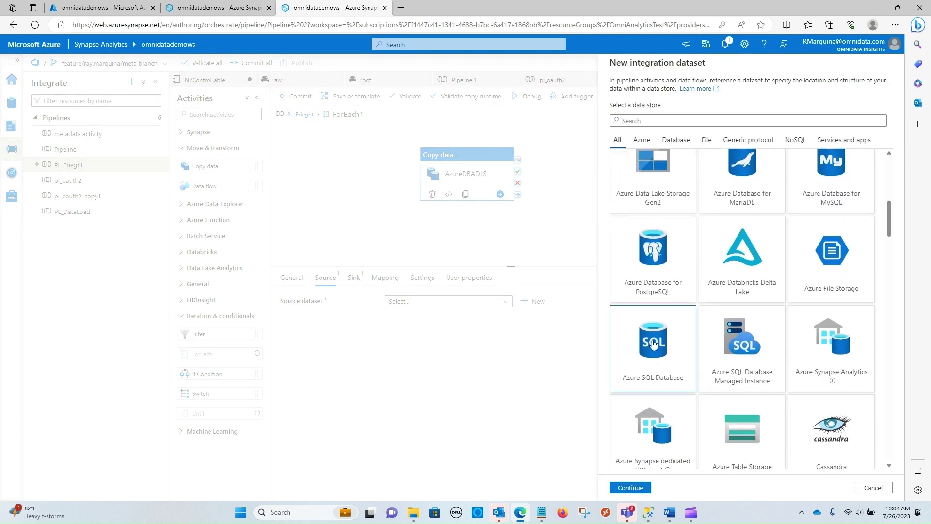
click(646, 487)
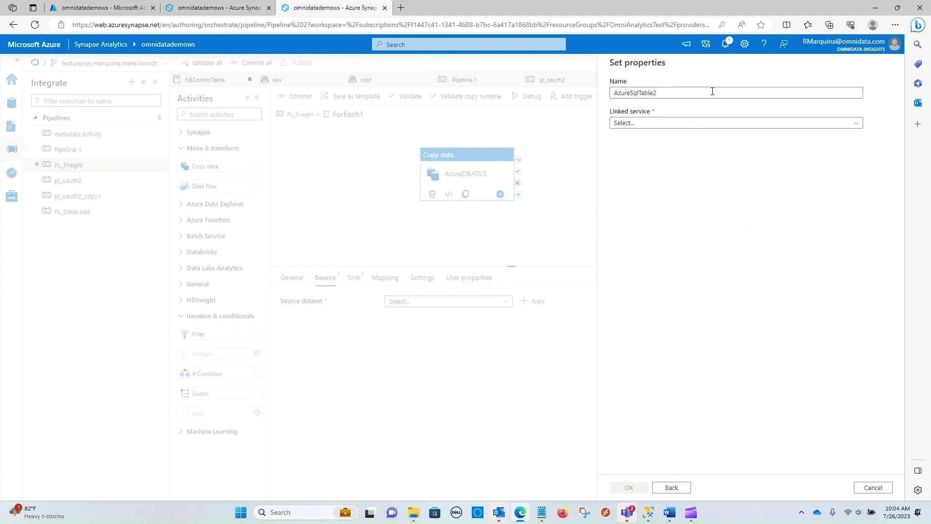
- Start a new linked service for the source dataset and name it AzureSqlDatabaseOmniDataFreightData
click(852, 130)
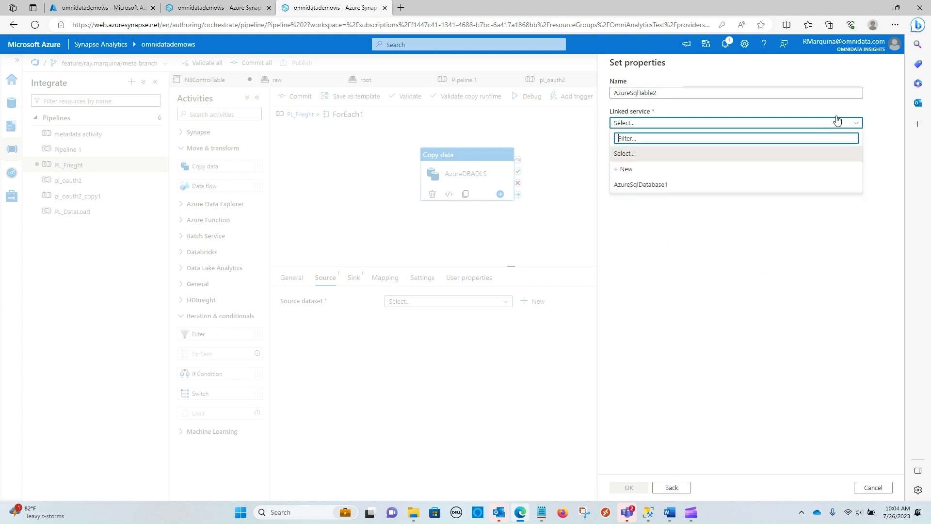
click(691, 170)
click(695, 153)
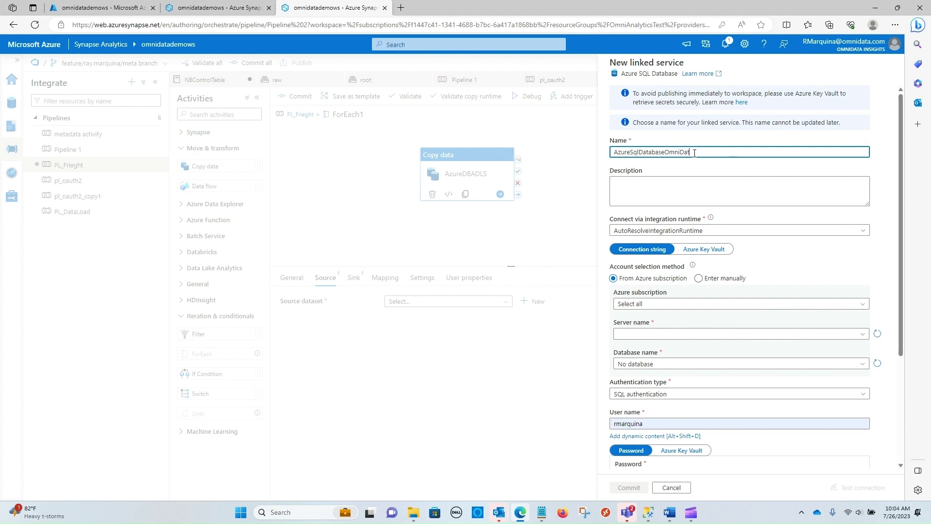
text(OmniDataTreightData)
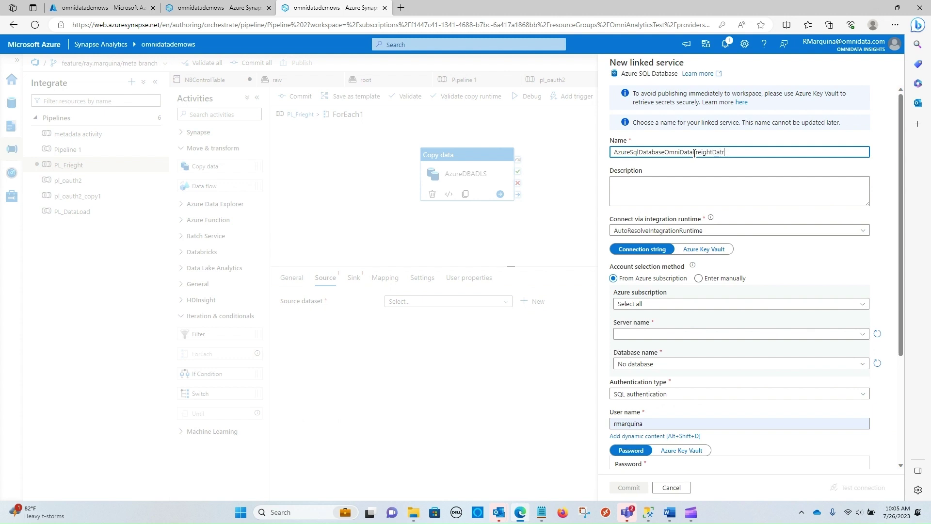
scroll(840, 179, down, 1)
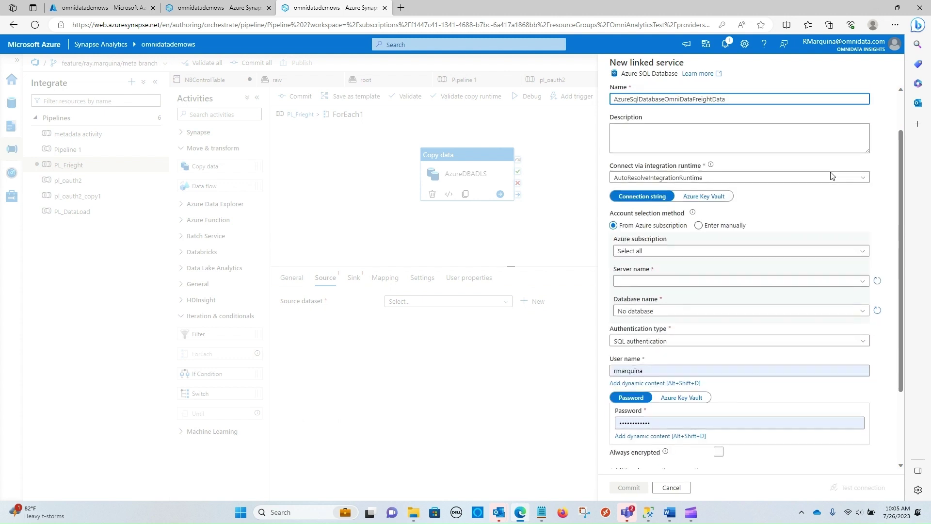
- Point the SQL linked service to the Microsoft Partner Network subscription, server omniazuresqlserver and database OmniDB
click(707, 247)
click(703, 274)
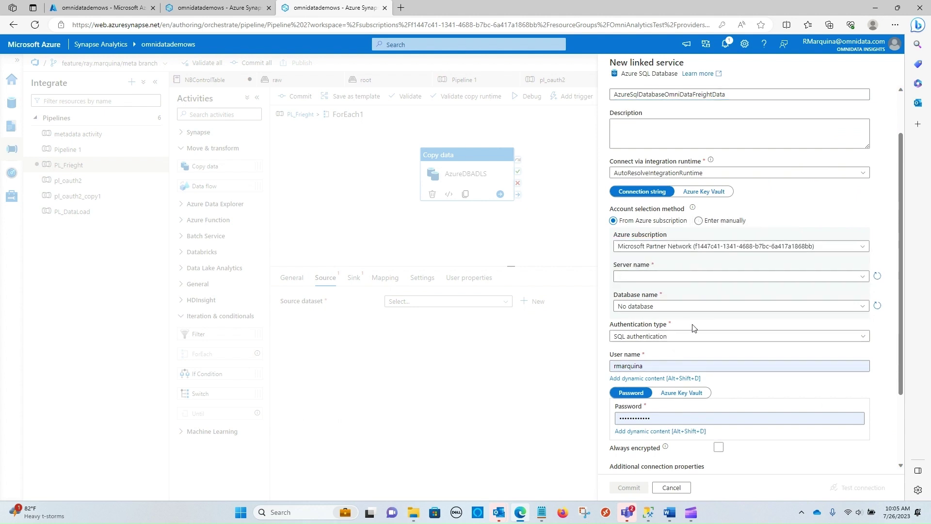
click(860, 278)
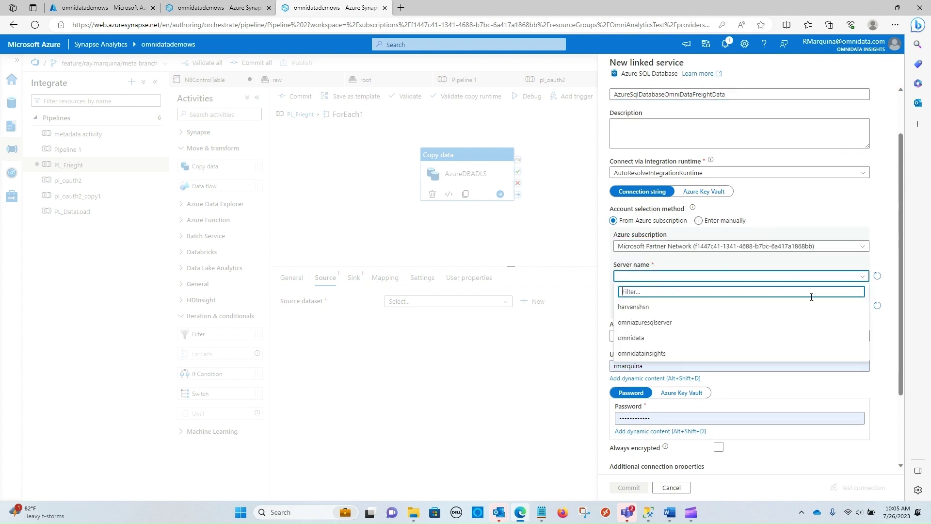
click(717, 322)
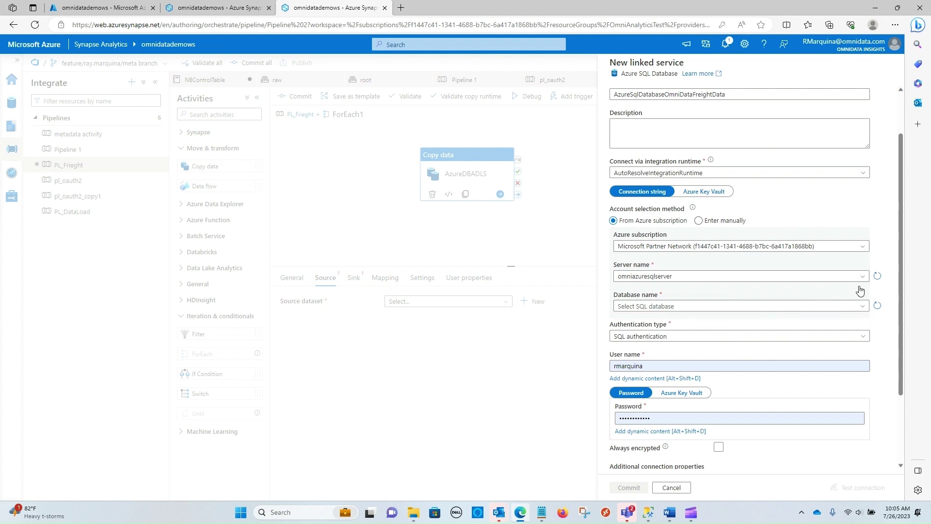
click(725, 220)
click(852, 307)
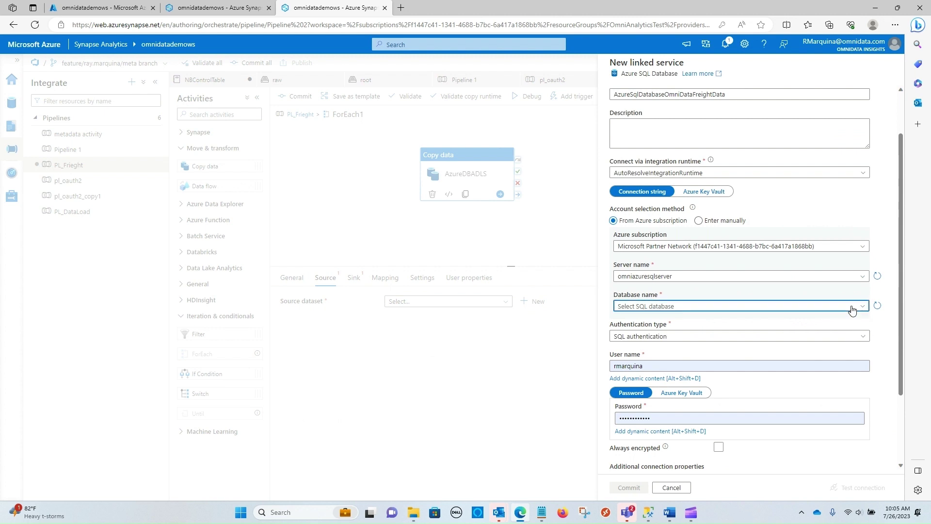
click(684, 320)
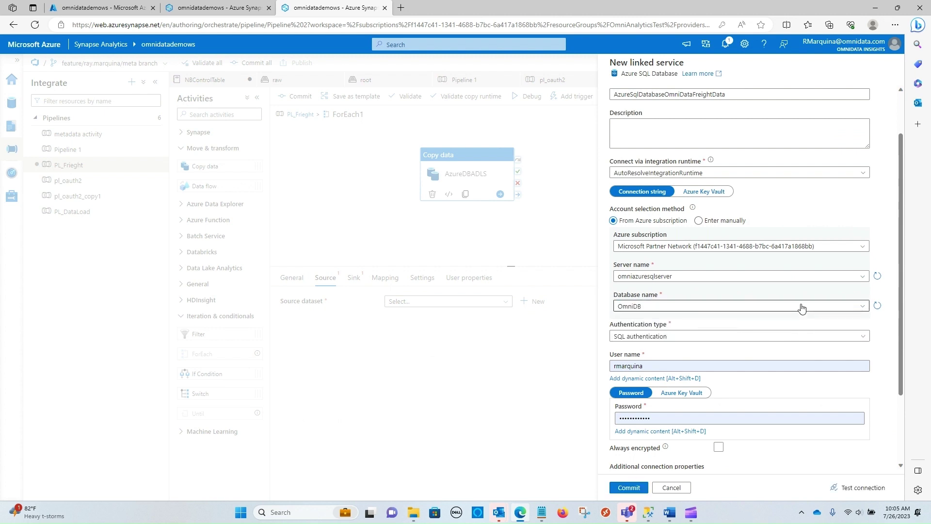
- Commit the SQL linked service and create the source dataset without choosing a table
scroll(800, 298, down, 1)
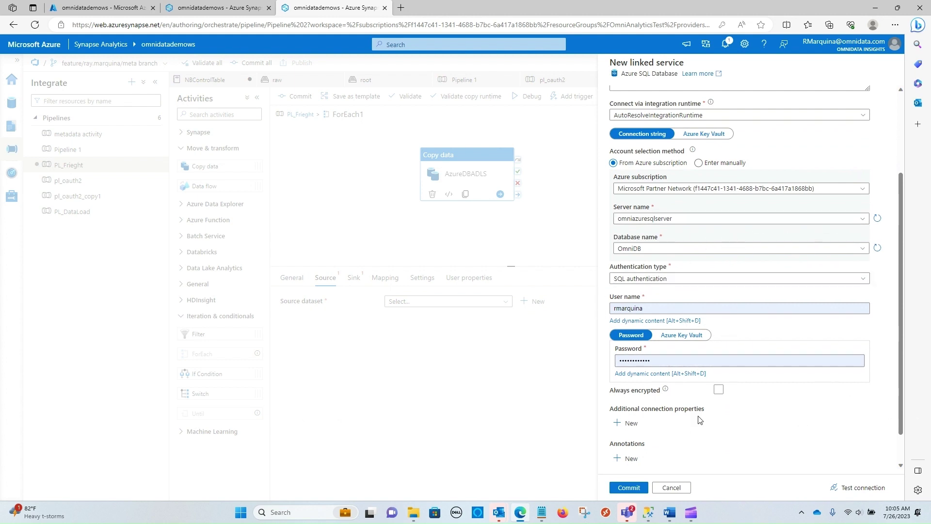
click(629, 488)
click(395, 336)
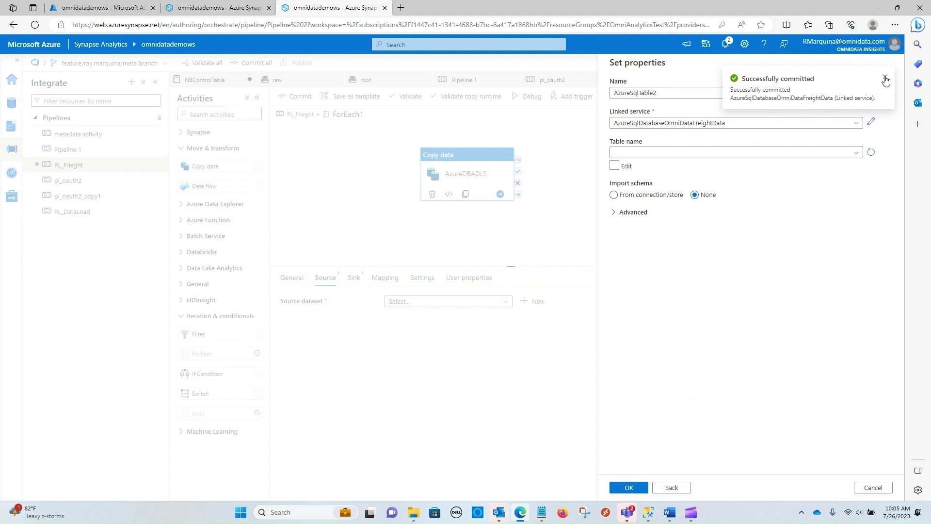
click(885, 80)
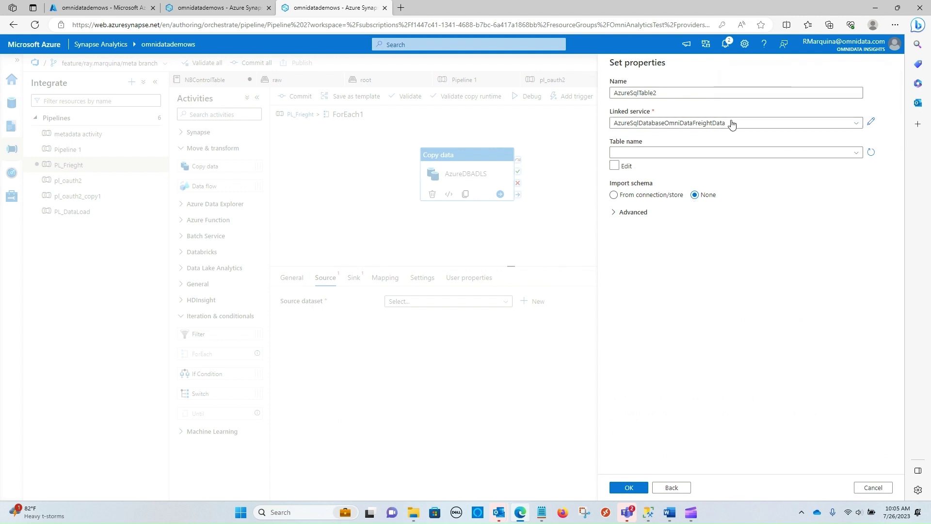
click(637, 488)
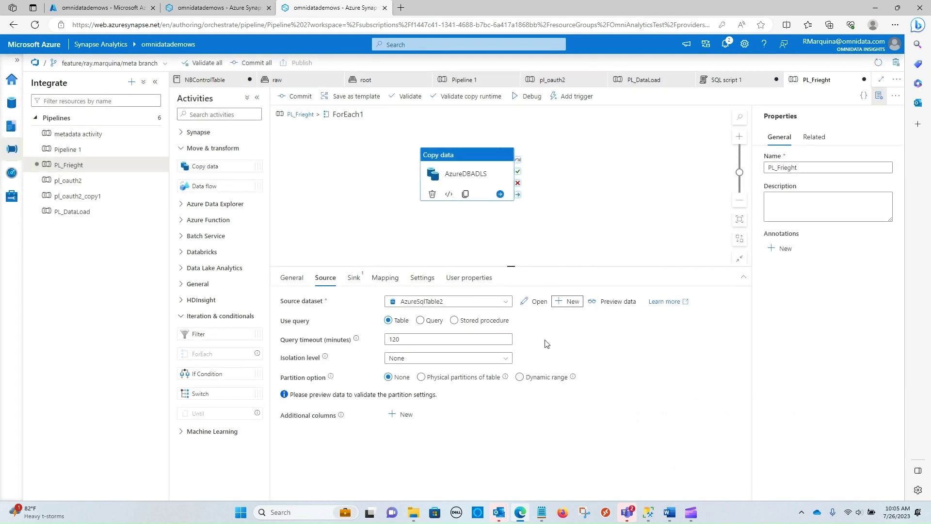
- Start a new sink dataset for the copy activity on Azure Data Lake Storage Gen2 in Parquet format
click(353, 278)
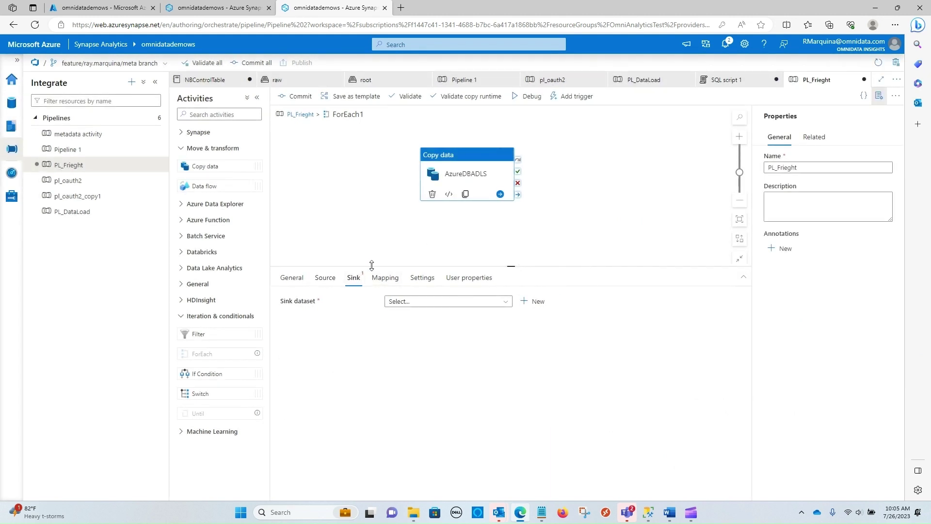
click(533, 301)
scroll(858, 272, down, 1)
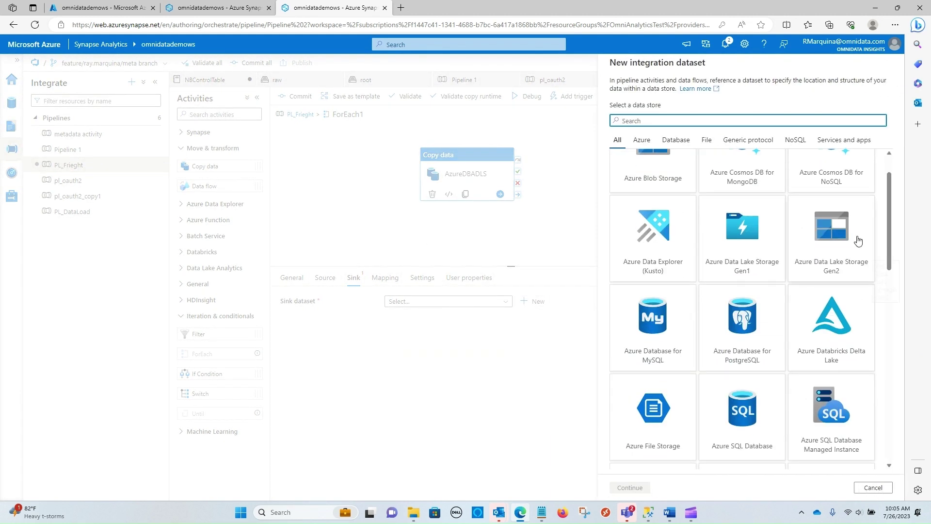
click(834, 252)
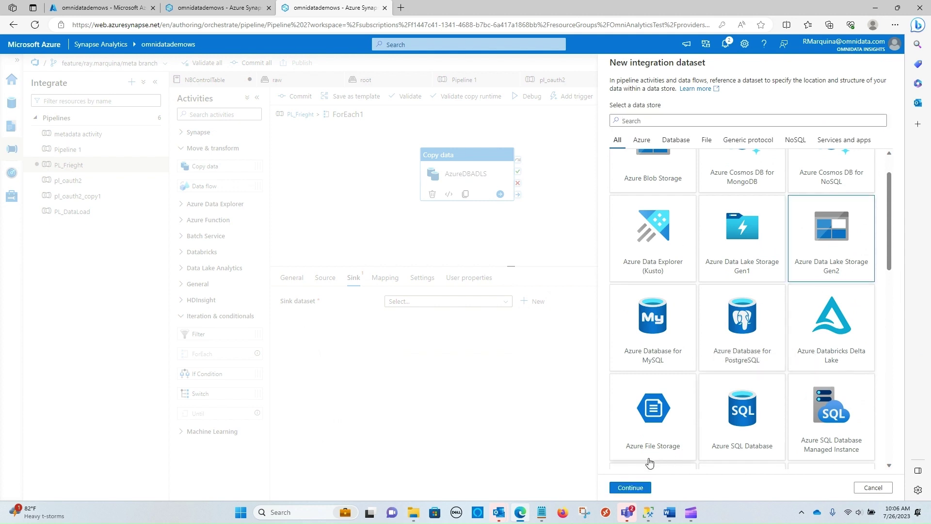
click(630, 488)
click(844, 230)
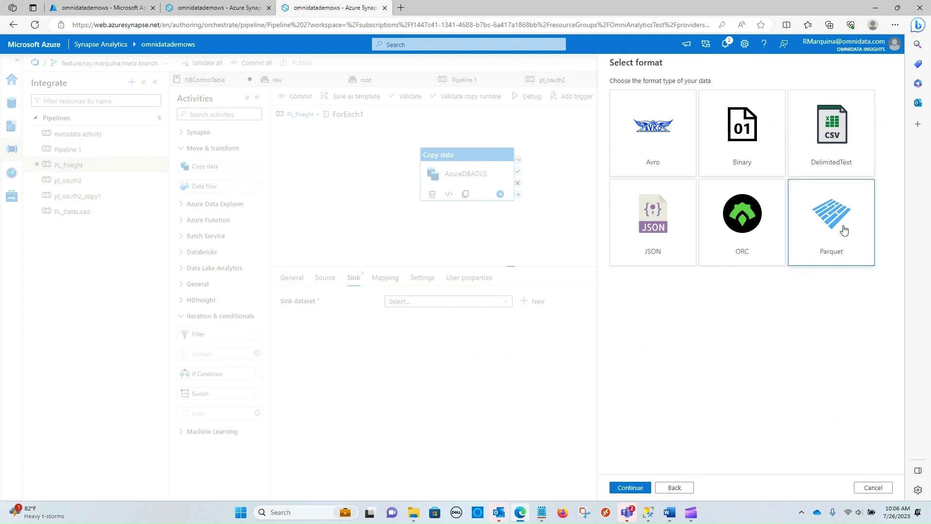
click(633, 487)
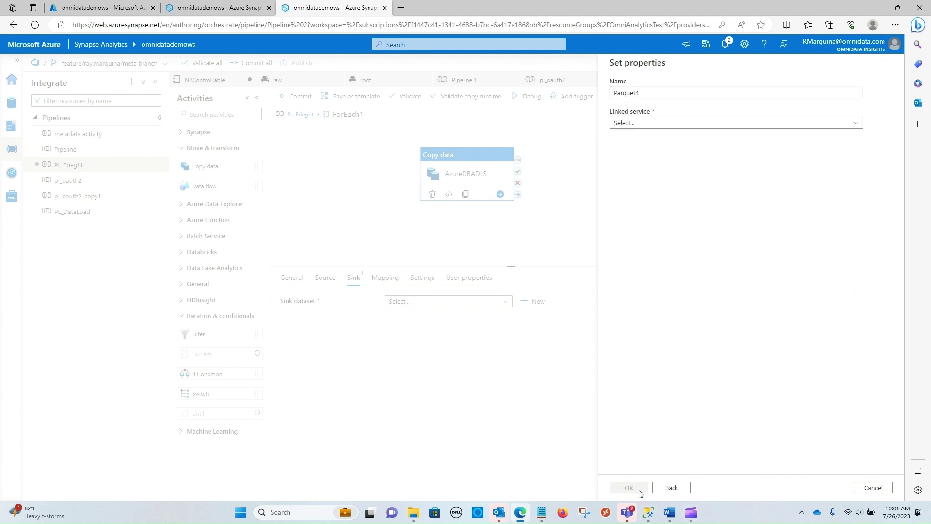
- Start a new linked service for the Parquet dataset and name it AzureDataLakeStorage2RawFreight
click(812, 126)
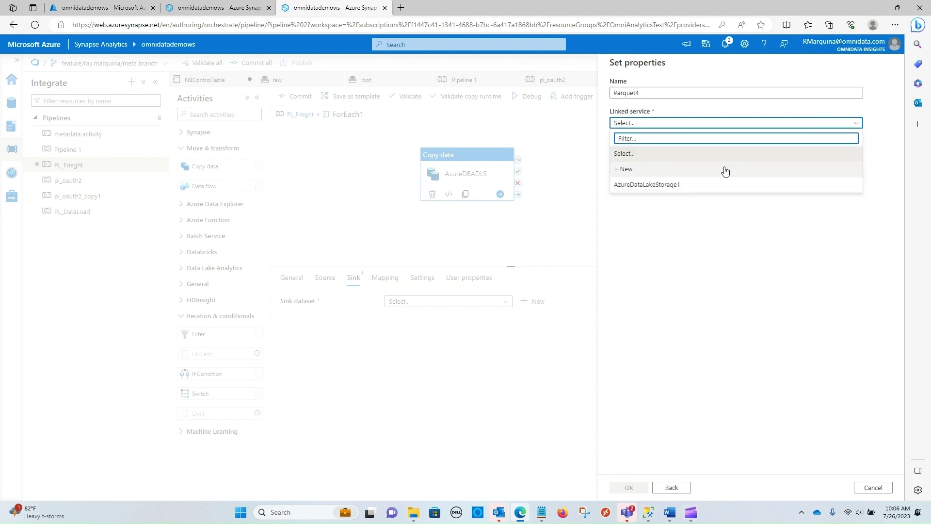
click(725, 170)
click(711, 122)
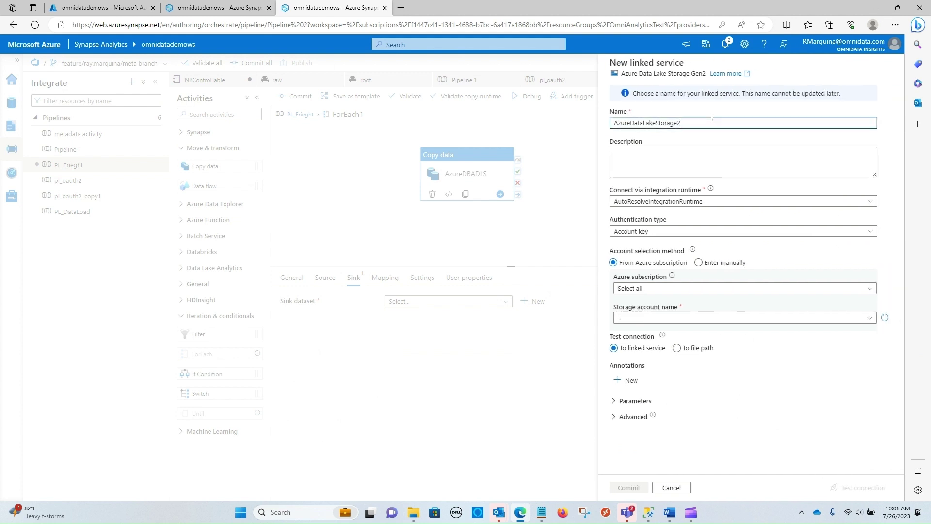
text(R)
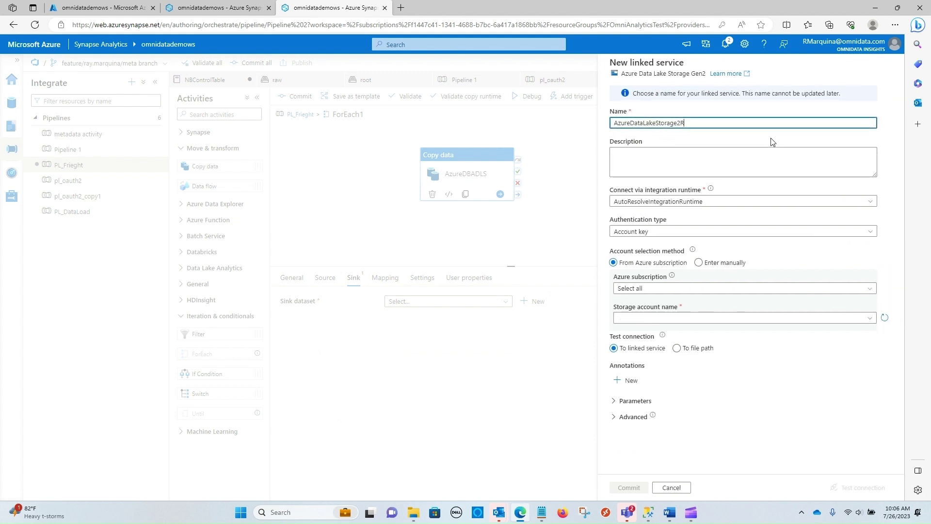
text(awFreight)
- Set the linked service to System Assigned Managed Identity authentication, the Microsoft Partner Network subscription and storage account omnidatademoadls
click(771, 231)
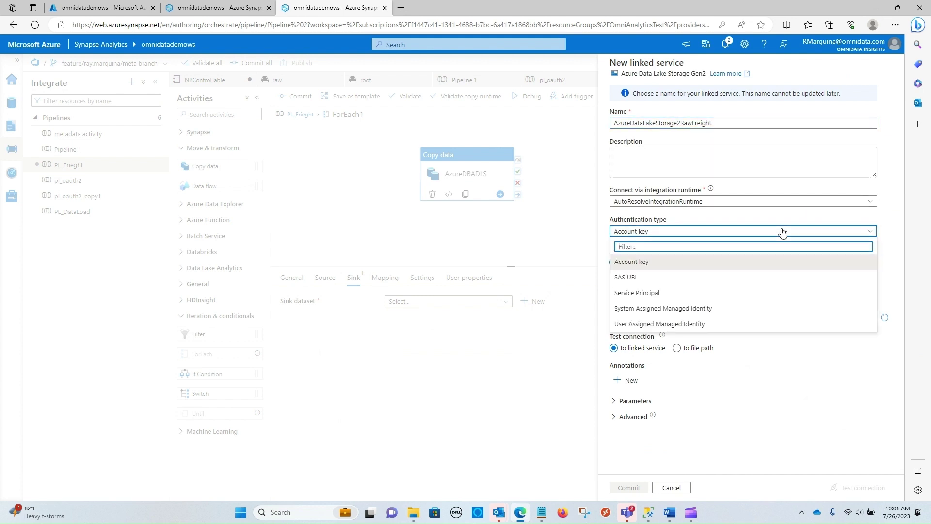
click(699, 308)
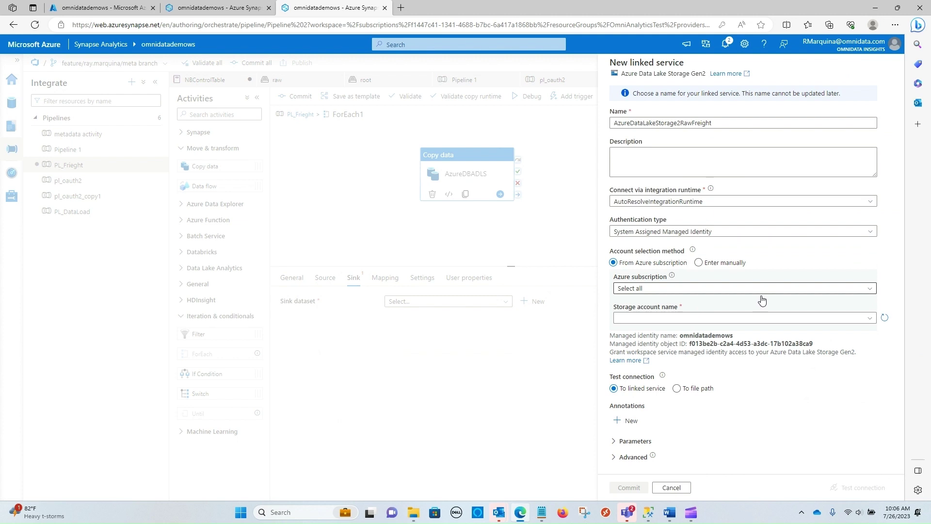
click(791, 297)
click(701, 318)
click(823, 318)
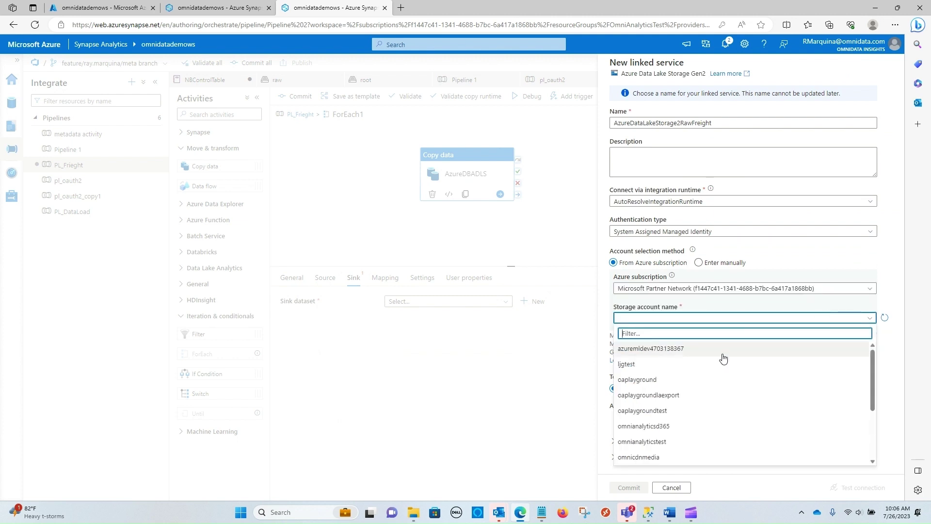
scroll(673, 417, down, 1)
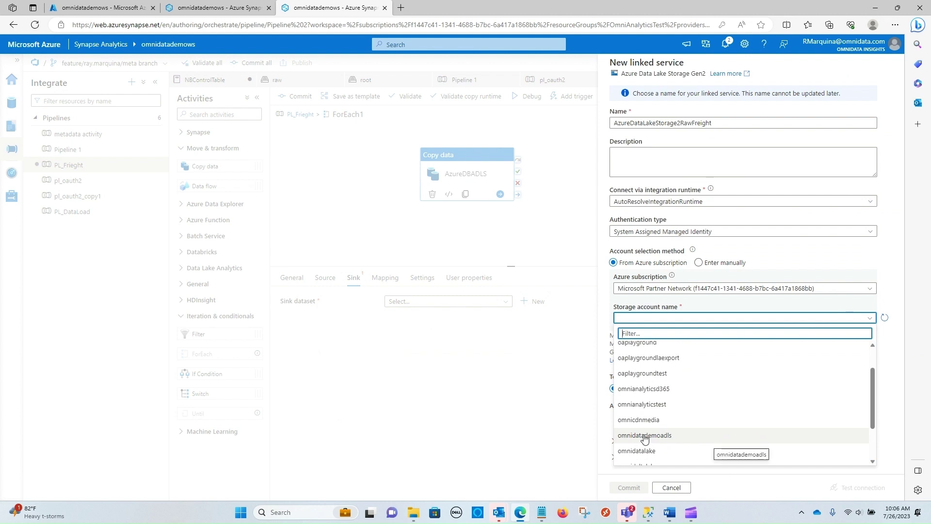
click(669, 441)
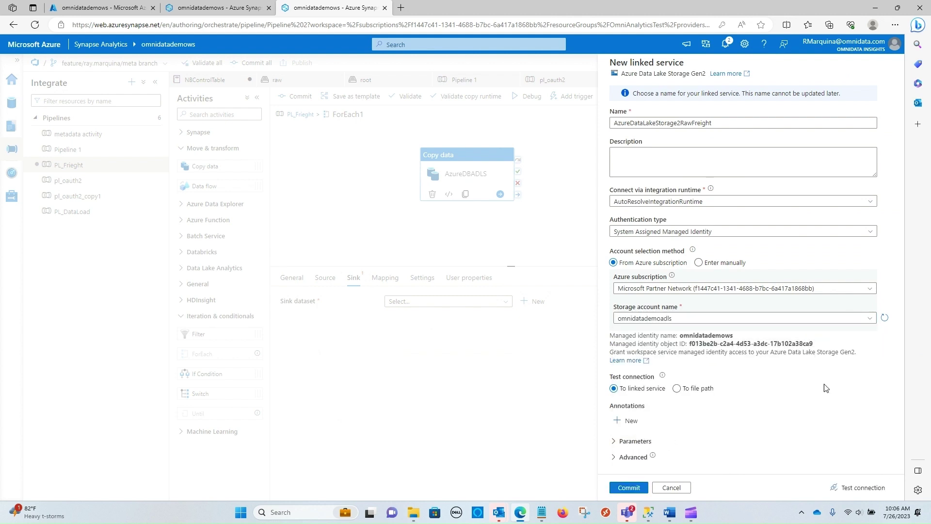
- Test and commit the data lake linked service, and create the Parquet sink dataset without a file path
click(854, 487)
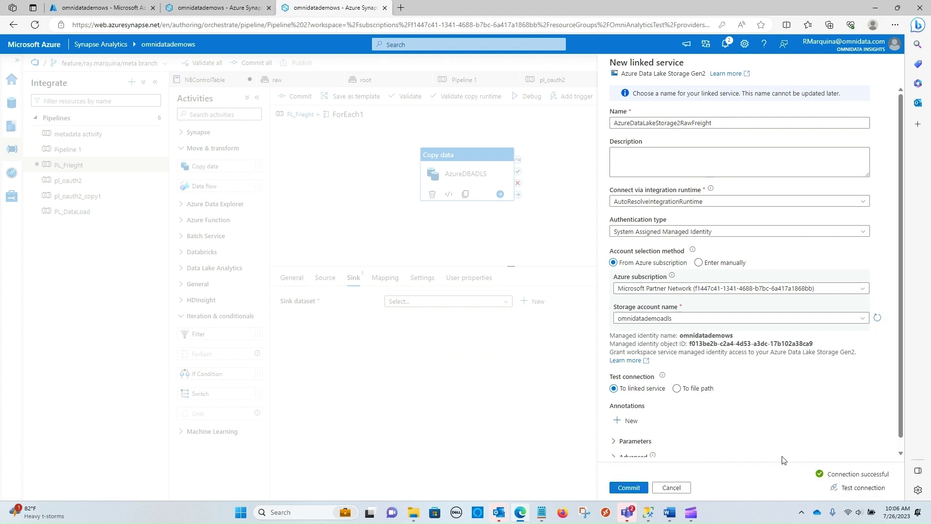
click(630, 489)
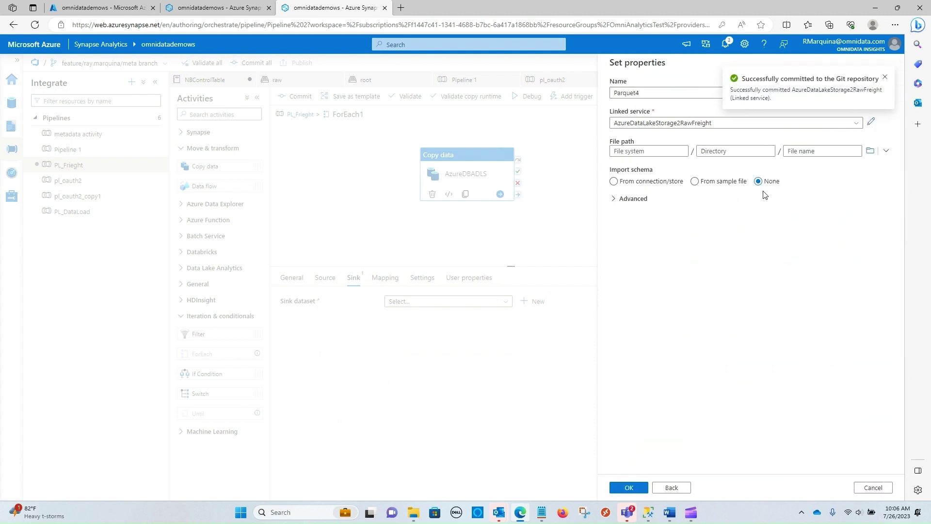
click(885, 77)
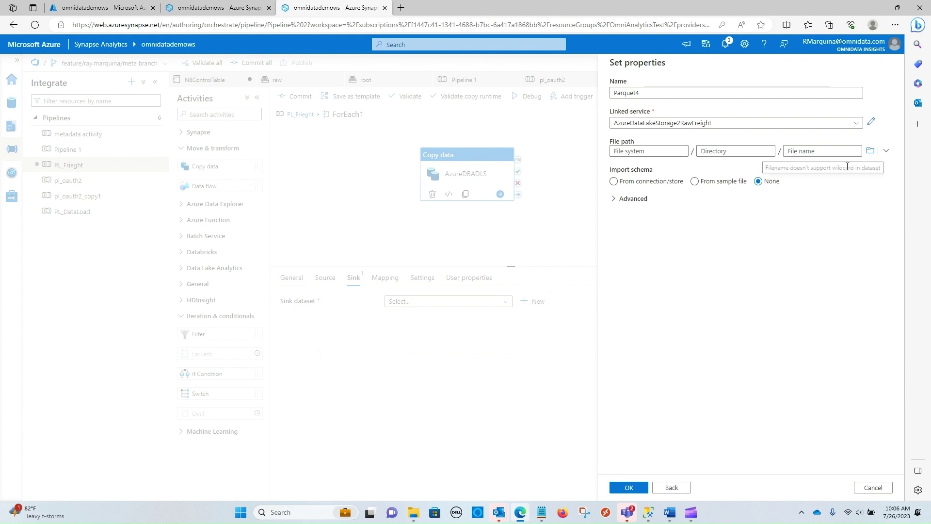
click(629, 487)
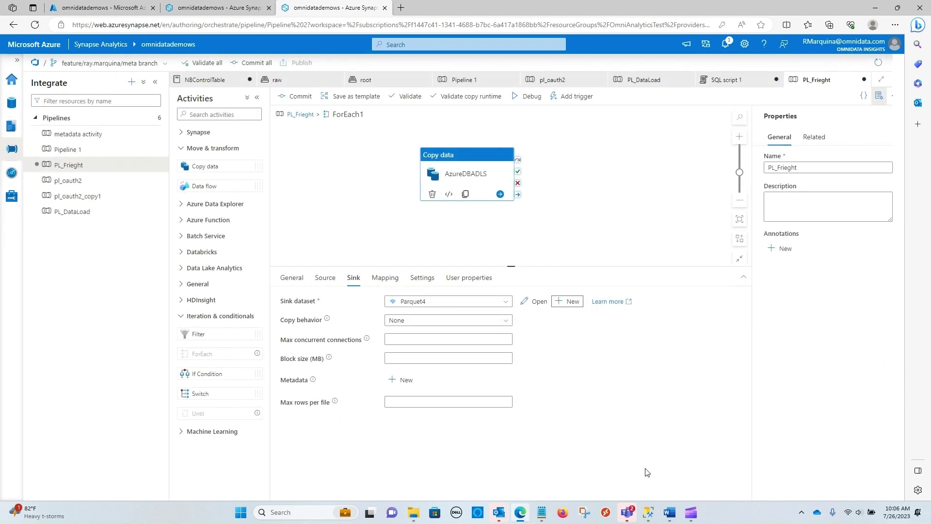
- Open the copy activity's Azure SQL source dataset and add two string parameters named schema and table
click(325, 277)
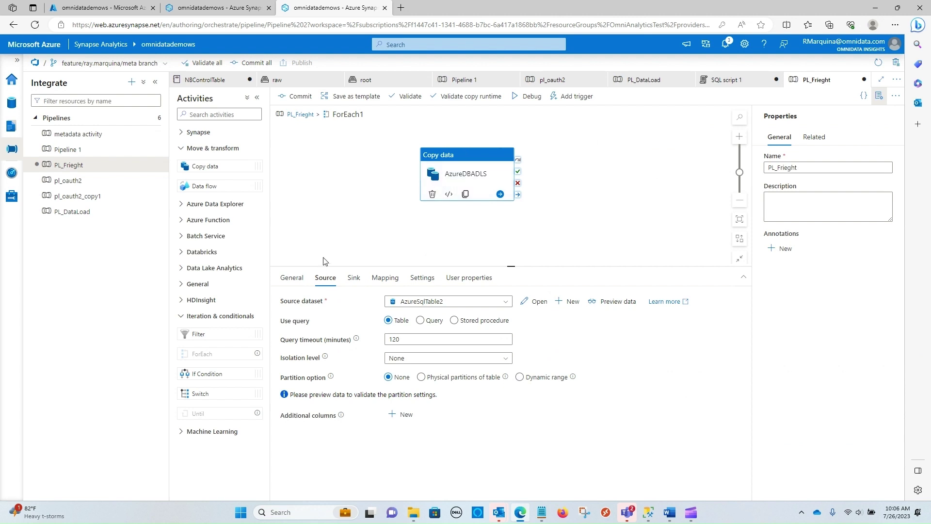
click(534, 302)
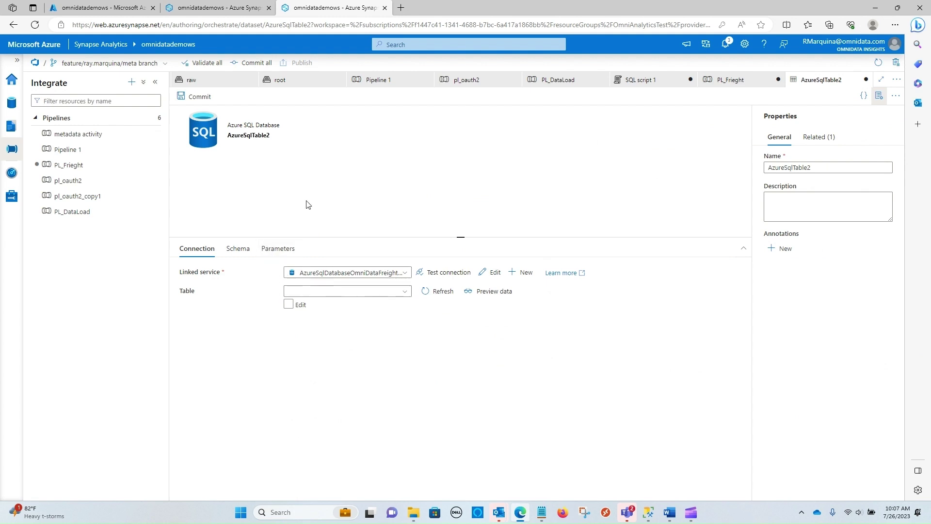
click(278, 248)
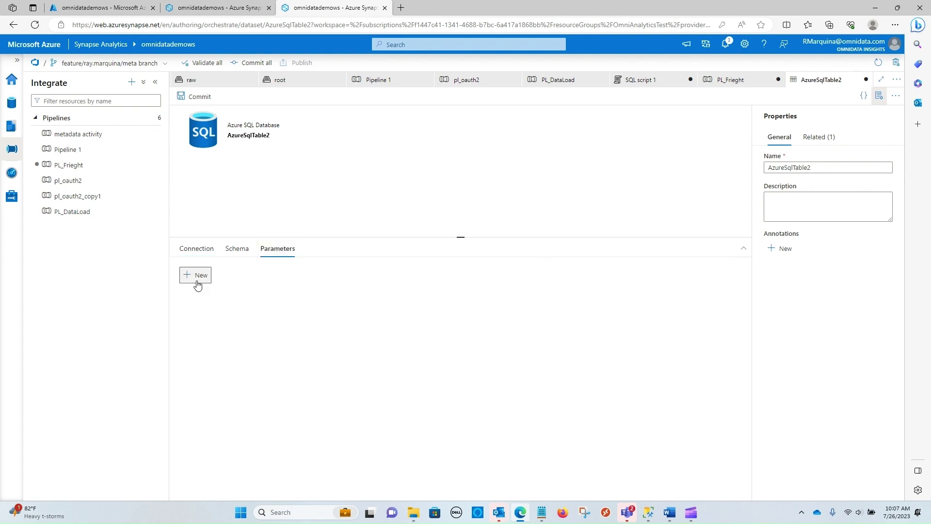
double_click(198, 285)
click(226, 306)
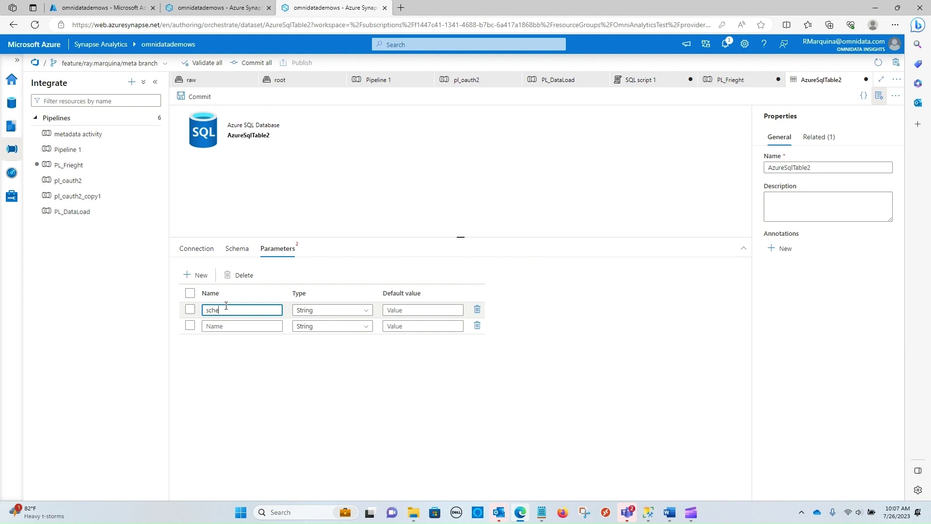
key(Tab)
key(Tab)
key(Tab)
key(Tab)
key(Tab)
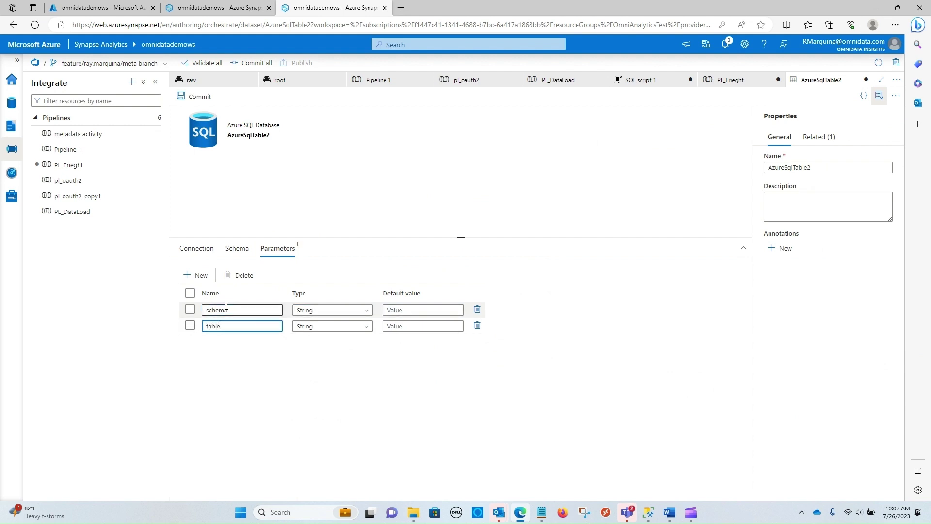
click(197, 249)
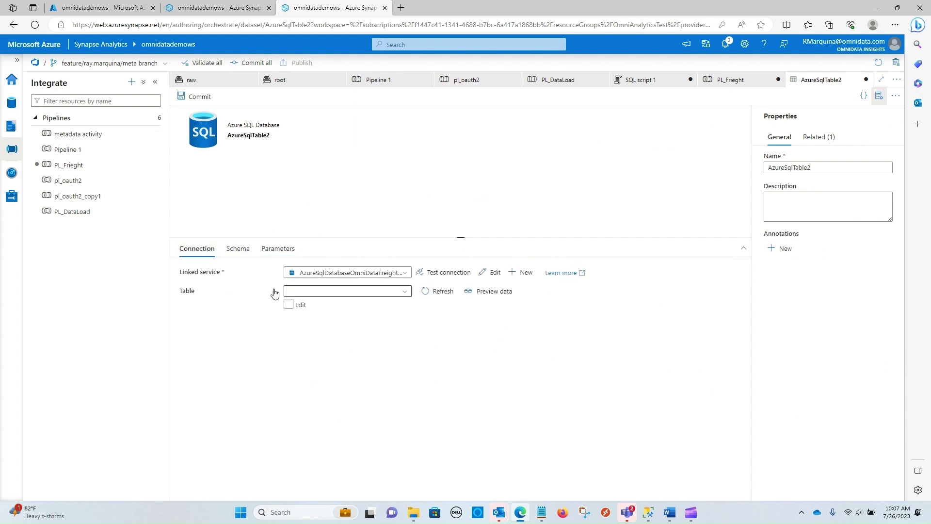
click(291, 304)
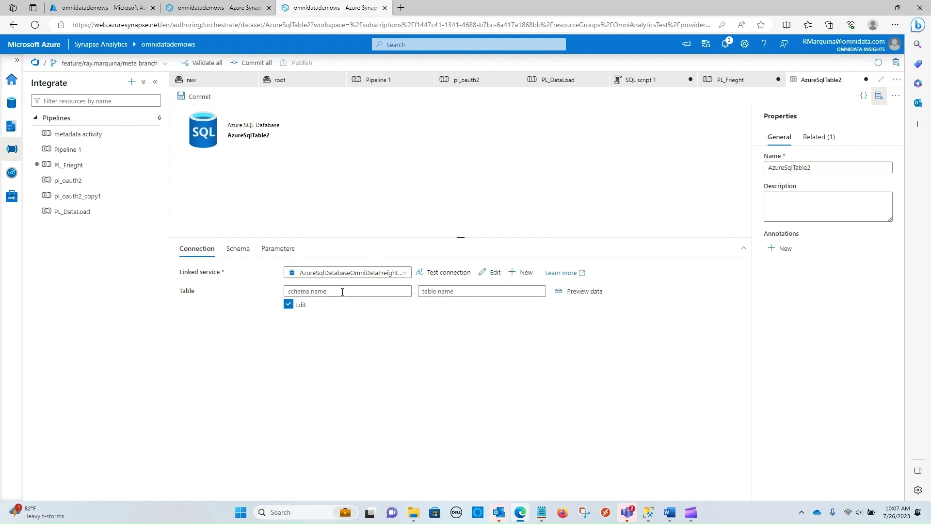
click(343, 292)
click(336, 303)
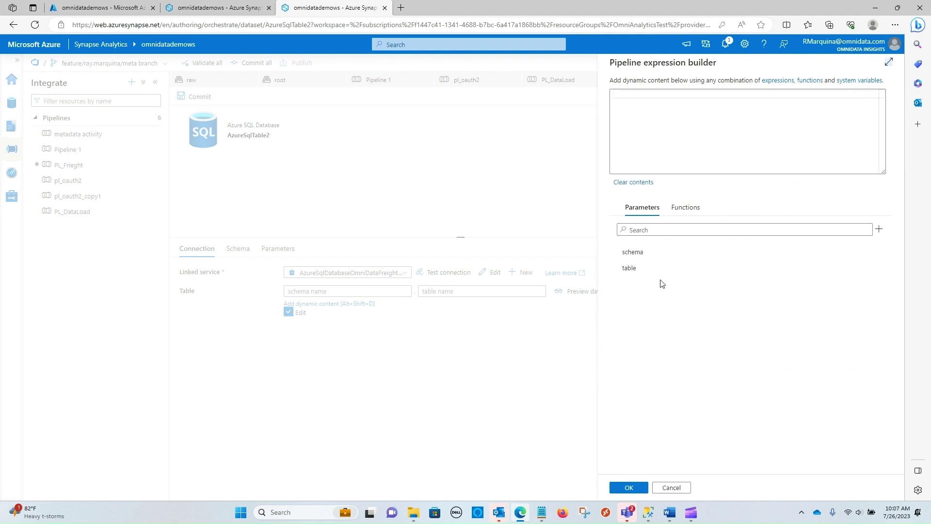
click(632, 252)
click(628, 488)
click(469, 290)
click(466, 304)
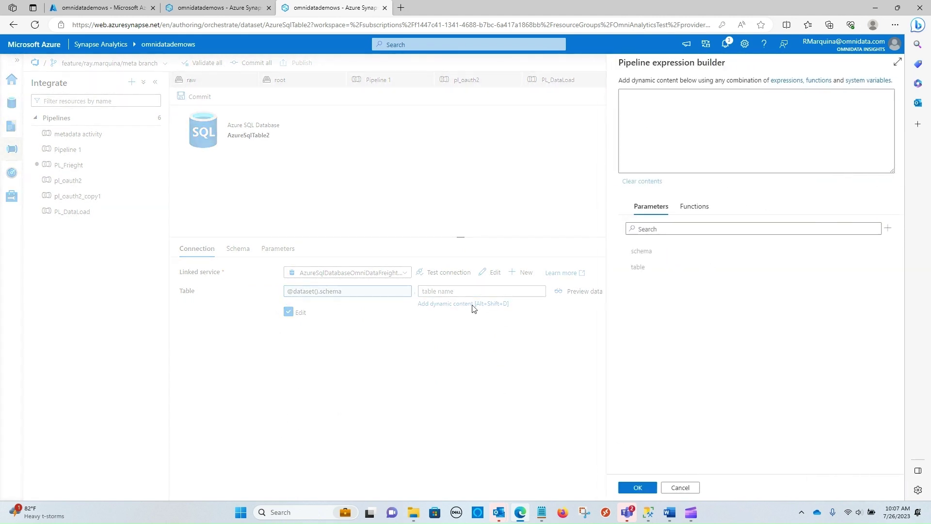
click(630, 269)
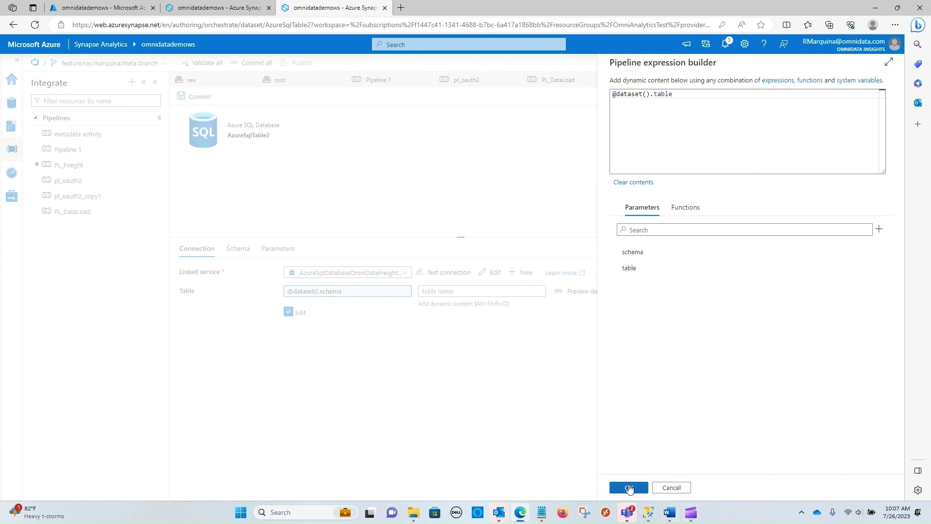
click(629, 487)
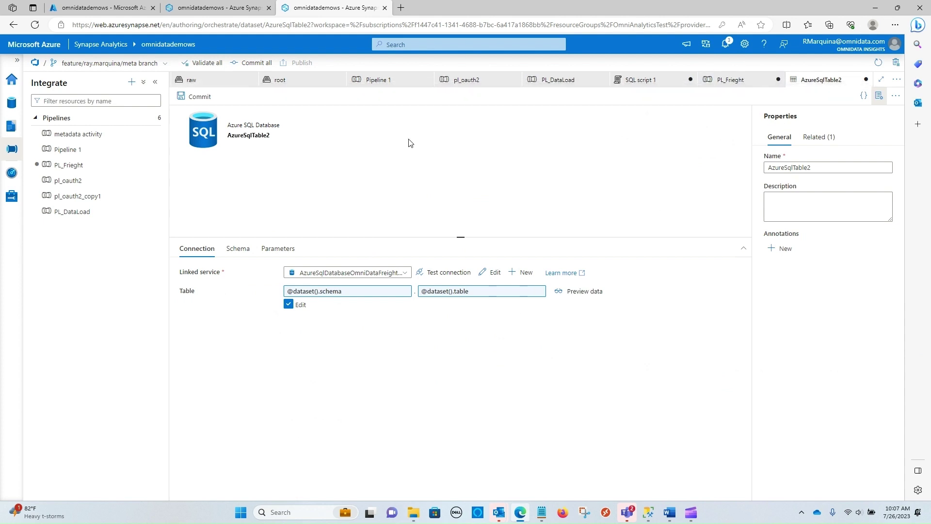
- Try to commit the Azure SQL source dataset
click(190, 97)
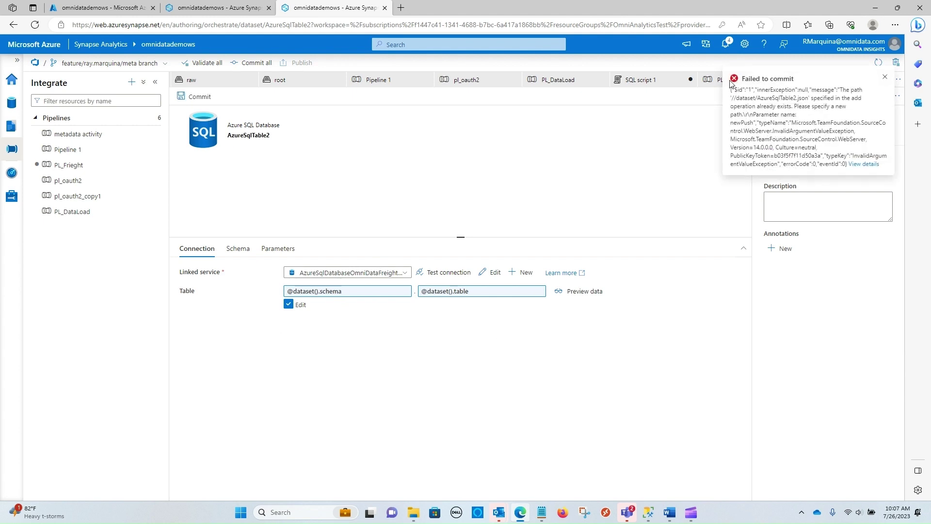
click(886, 78)
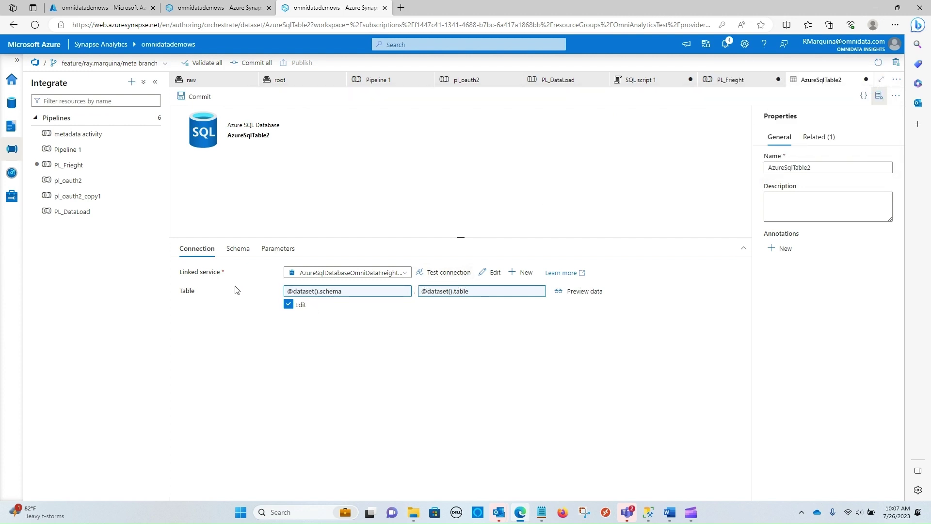
click(193, 97)
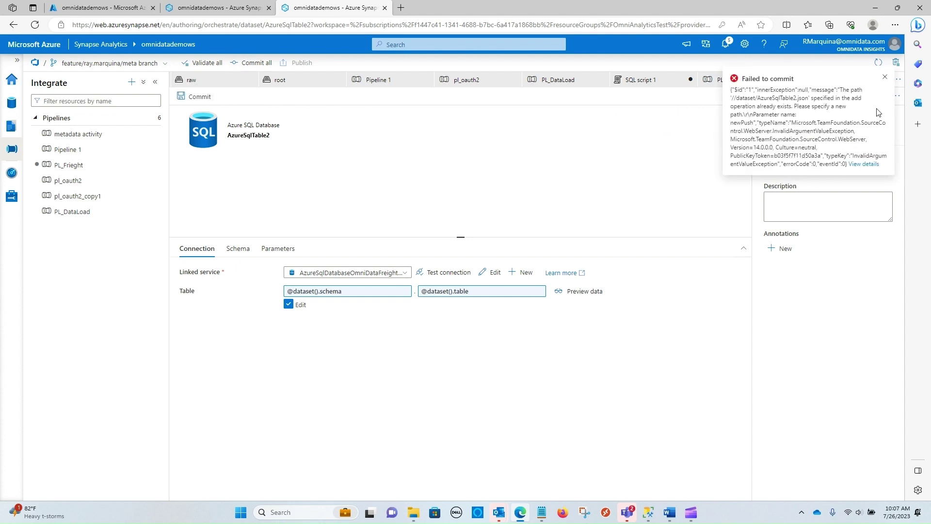
click(885, 77)
- Open the copy activity's Parquet sink dataset from PL_Frieght and set its file path to the Freight folder in raw
click(726, 81)
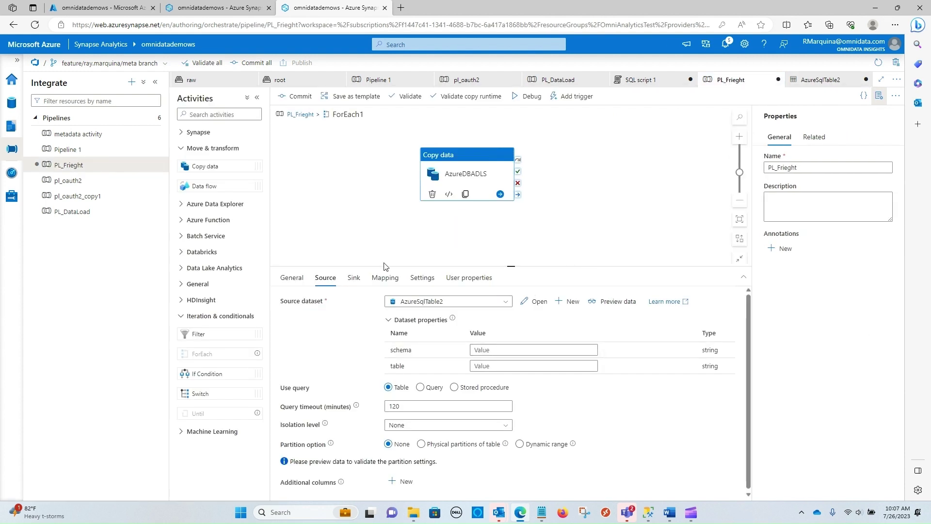
click(353, 278)
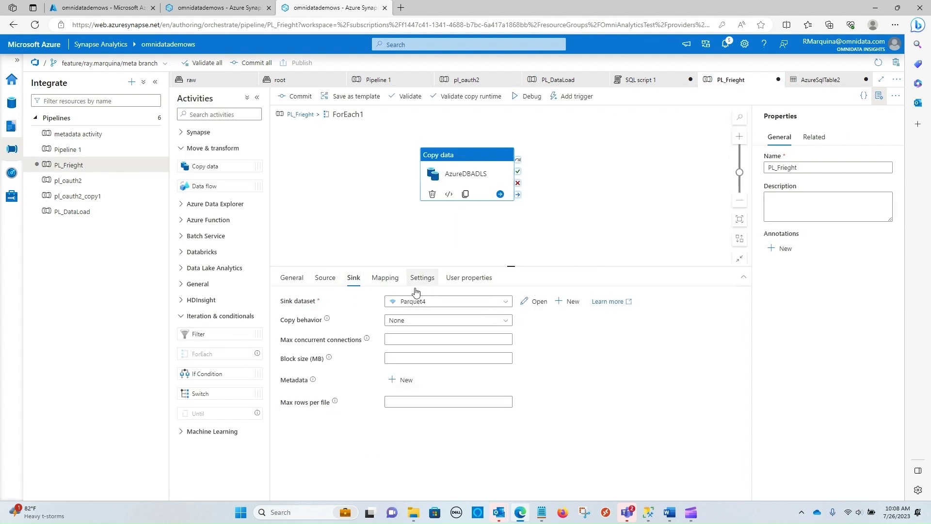
click(535, 301)
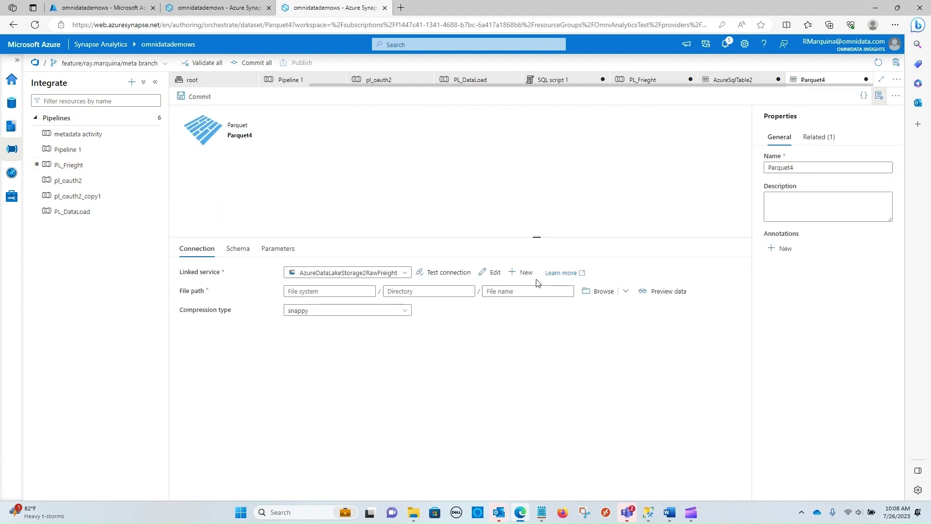
click(599, 291)
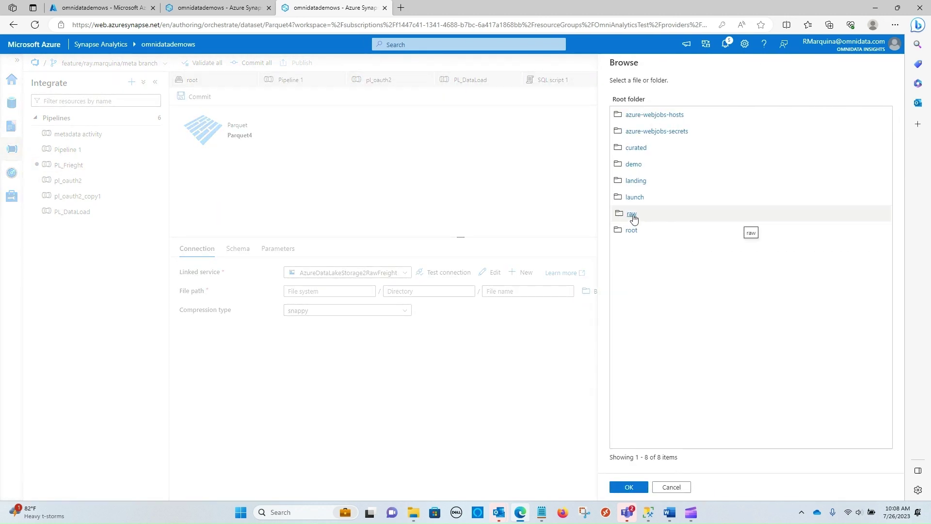
click(632, 215)
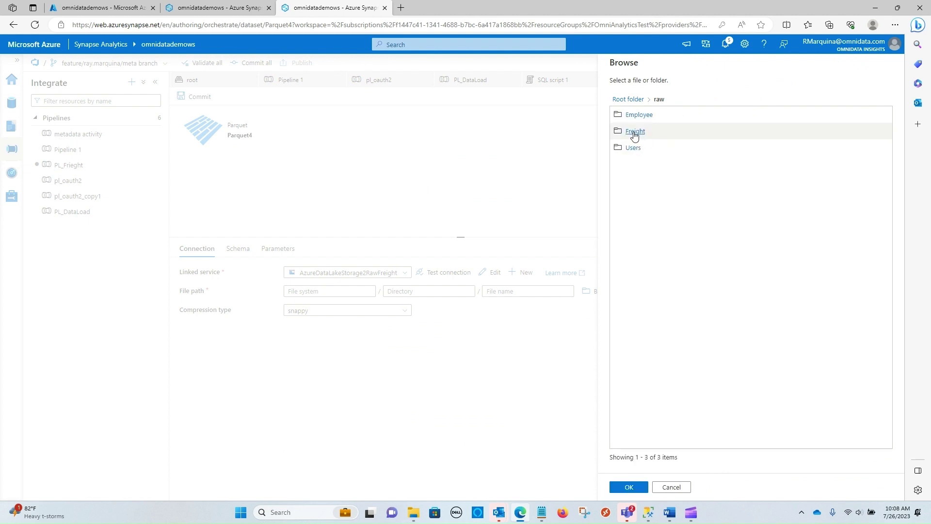
click(634, 132)
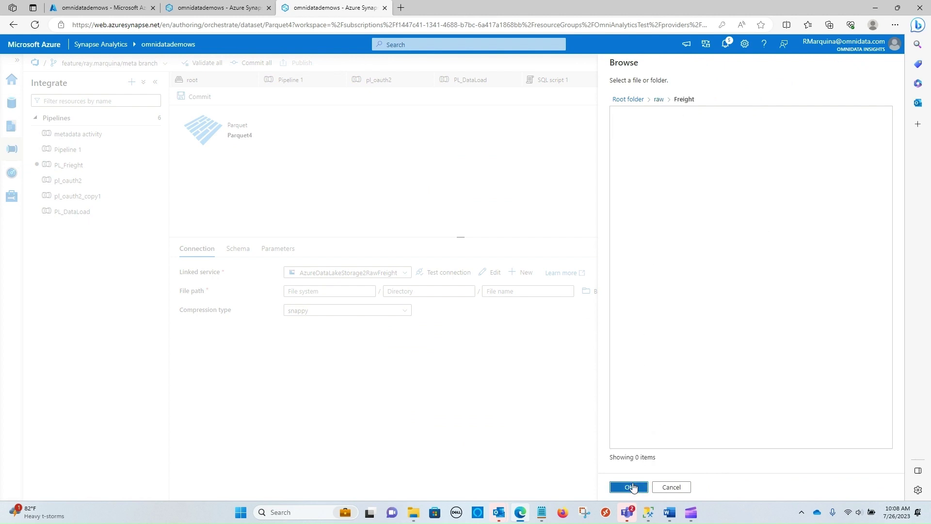
click(633, 486)
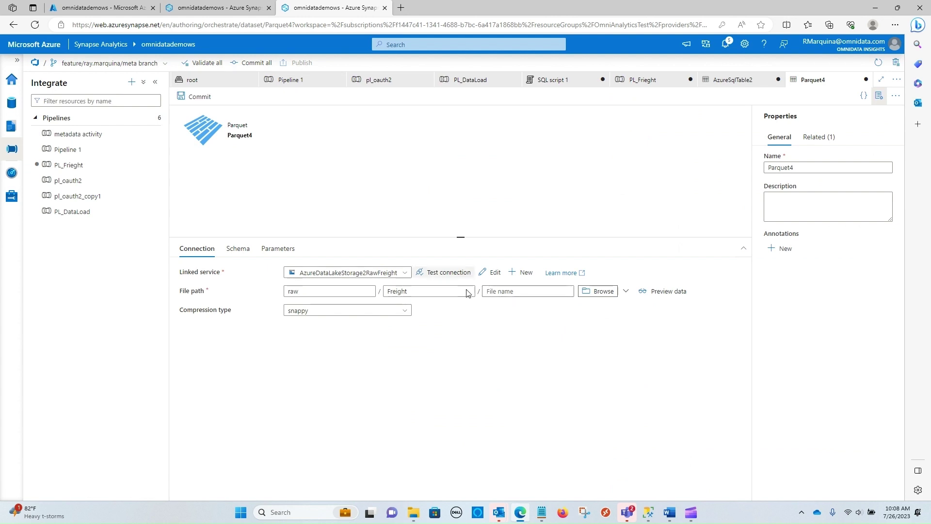
click(271, 248)
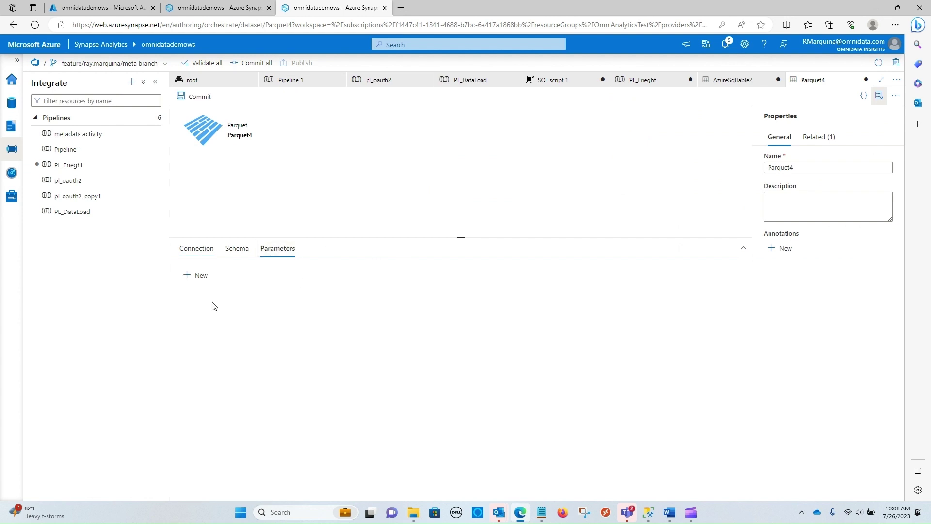
click(198, 276)
click(257, 310)
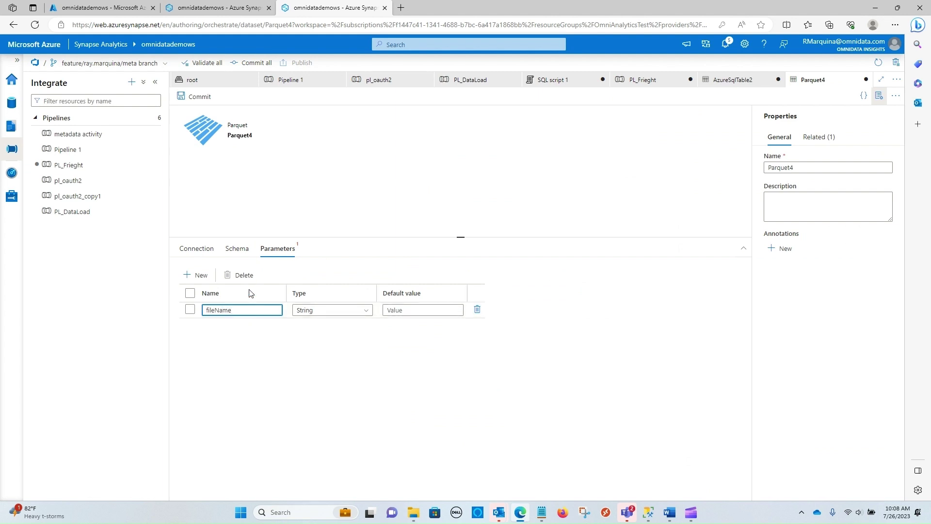
click(196, 248)
click(498, 291)
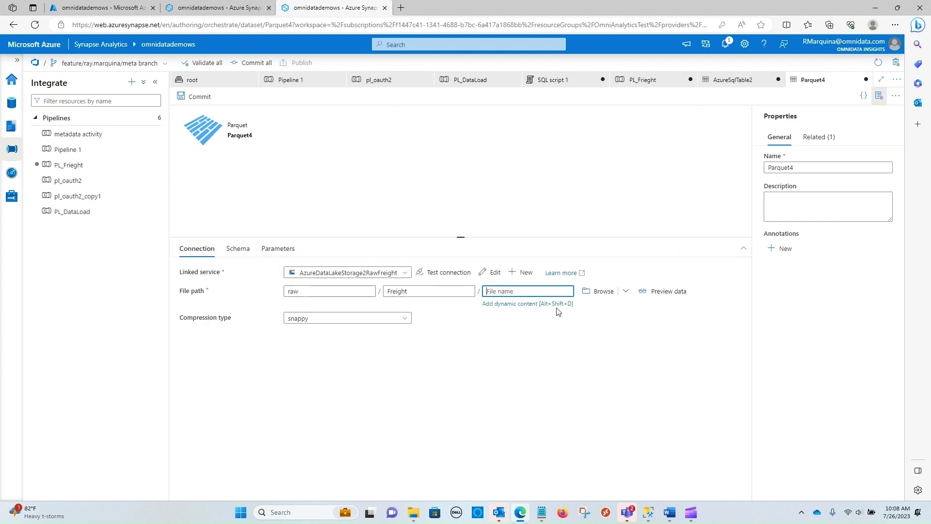
click(525, 304)
click(634, 252)
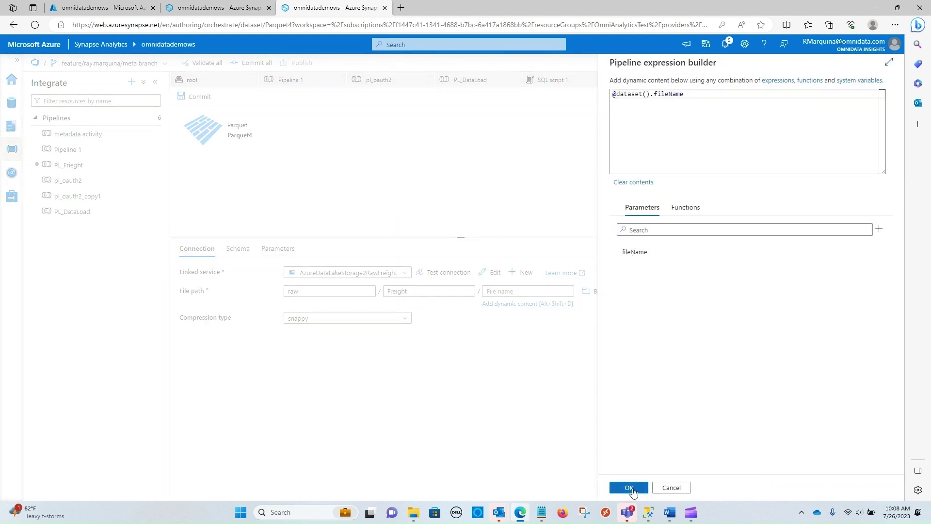
click(629, 487)
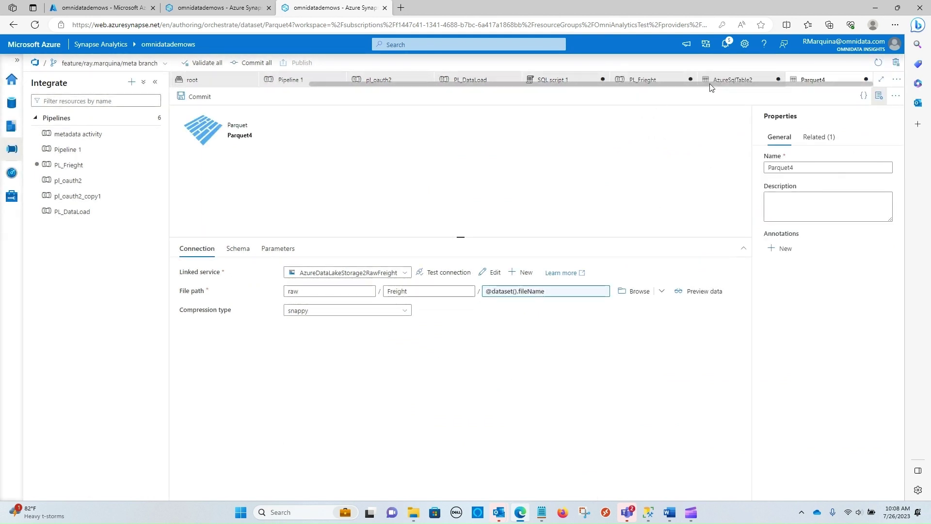
click(647, 79)
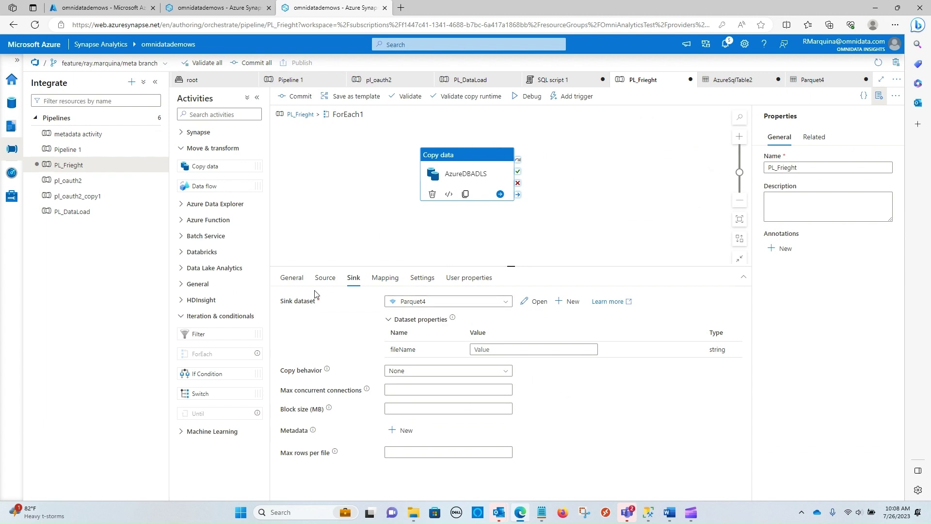
click(324, 276)
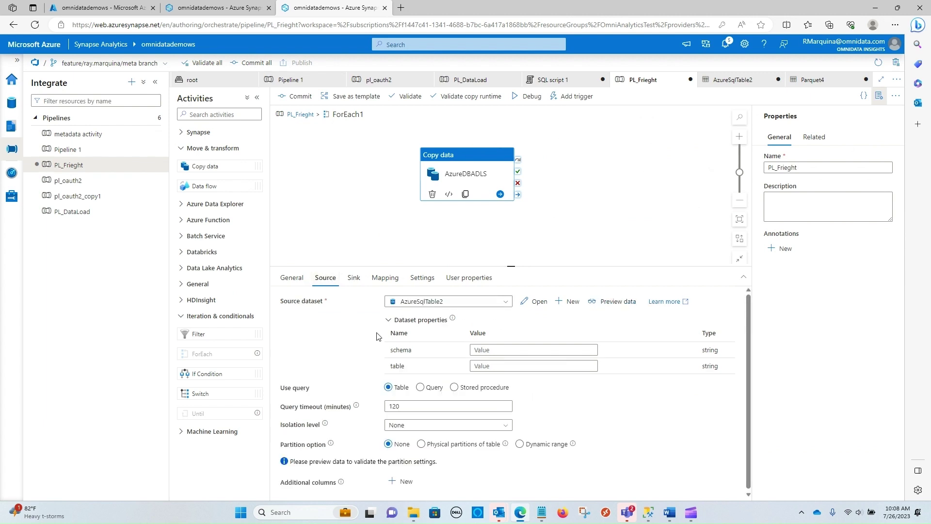
click(494, 350)
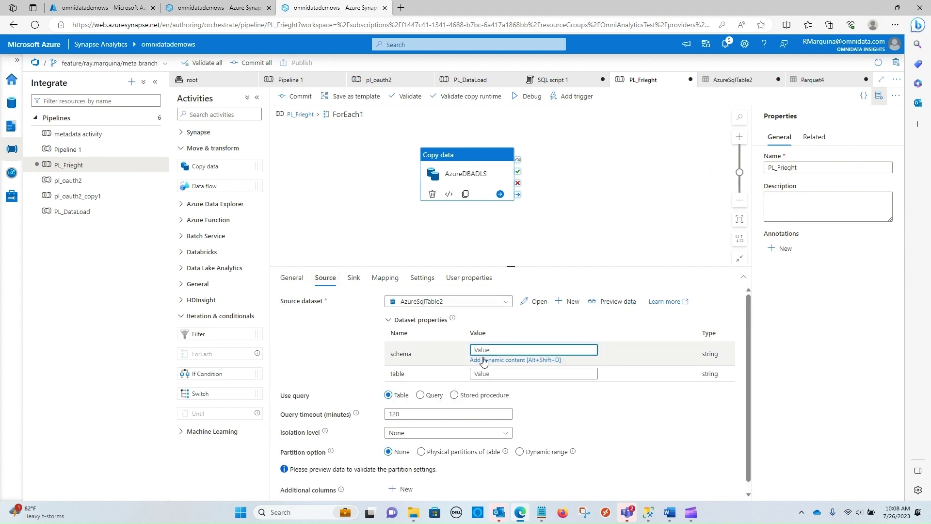
click(484, 360)
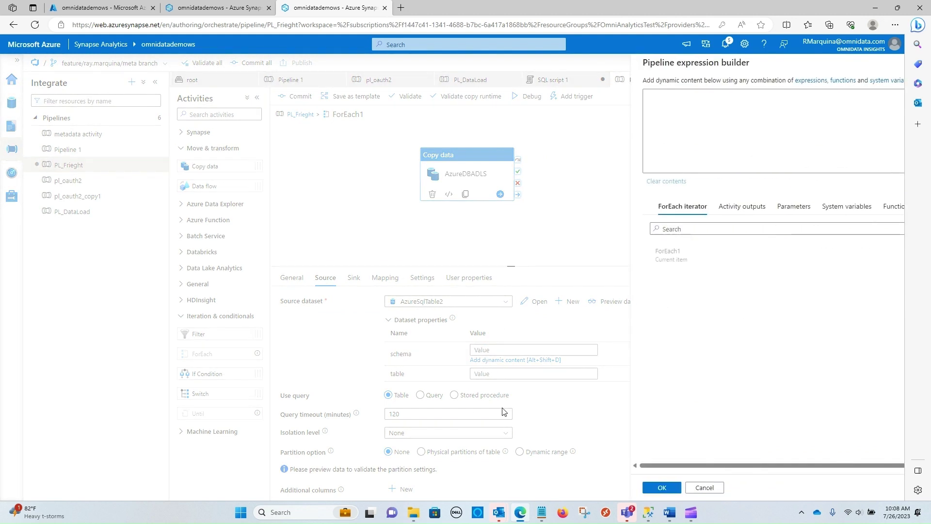
click(640, 257)
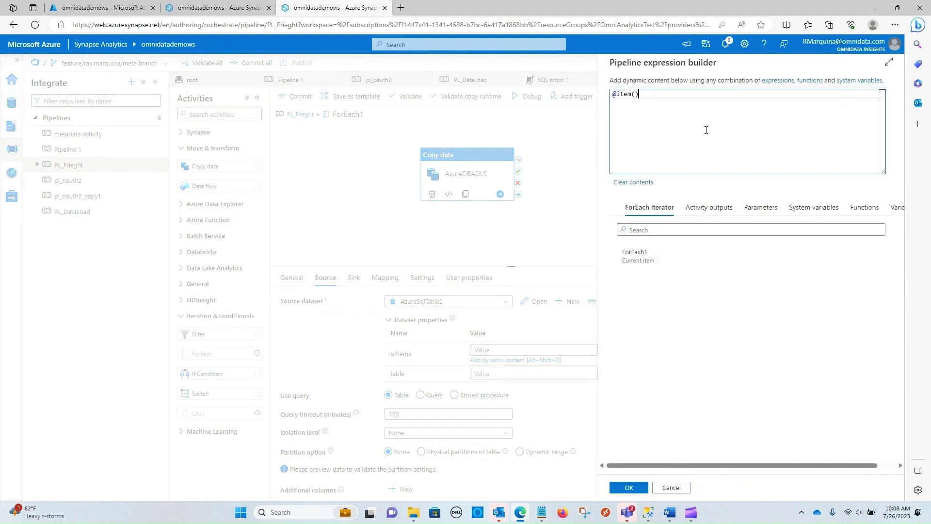
text(.Schema)
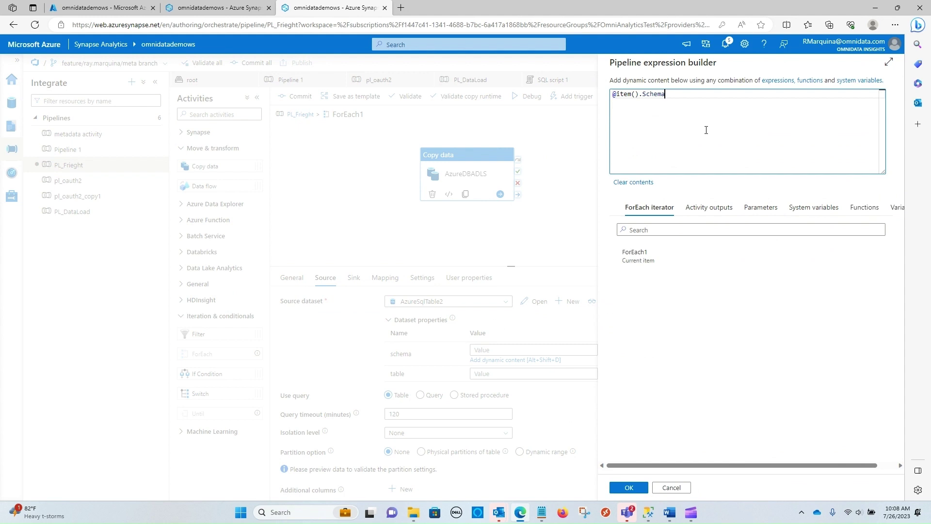
click(628, 488)
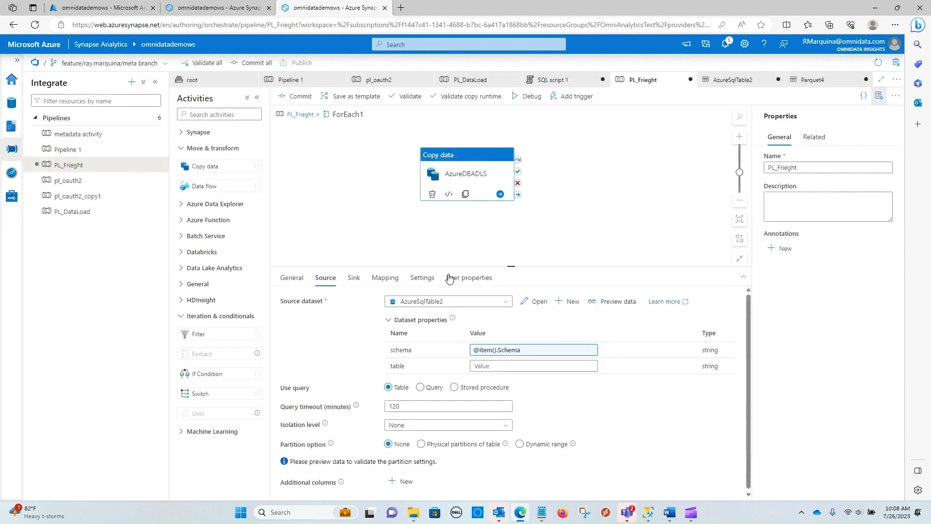
click(508, 366)
click(514, 375)
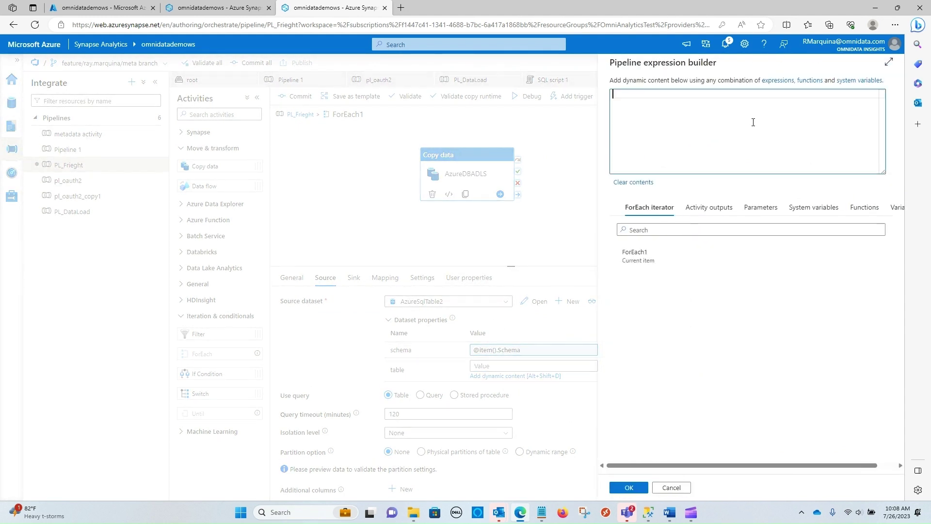
click(654, 262)
text(.)
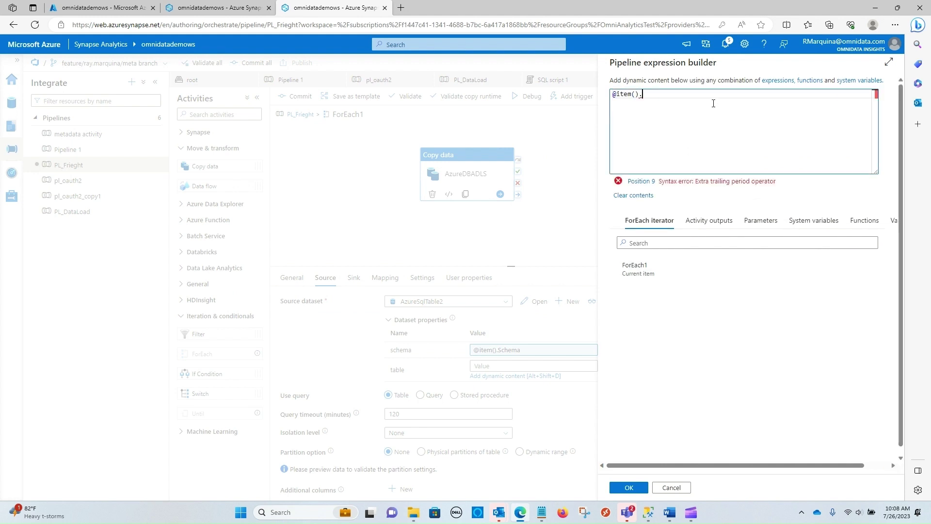
text(Table)
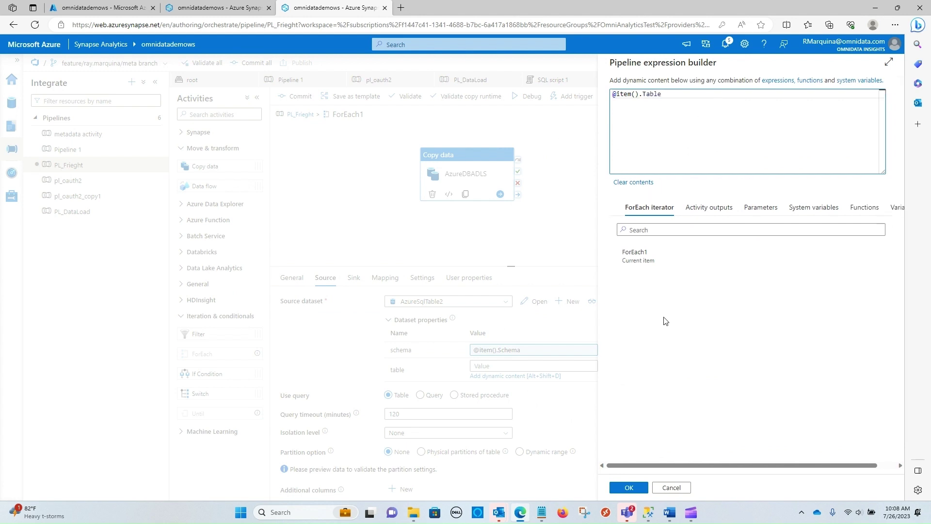
click(629, 487)
click(355, 281)
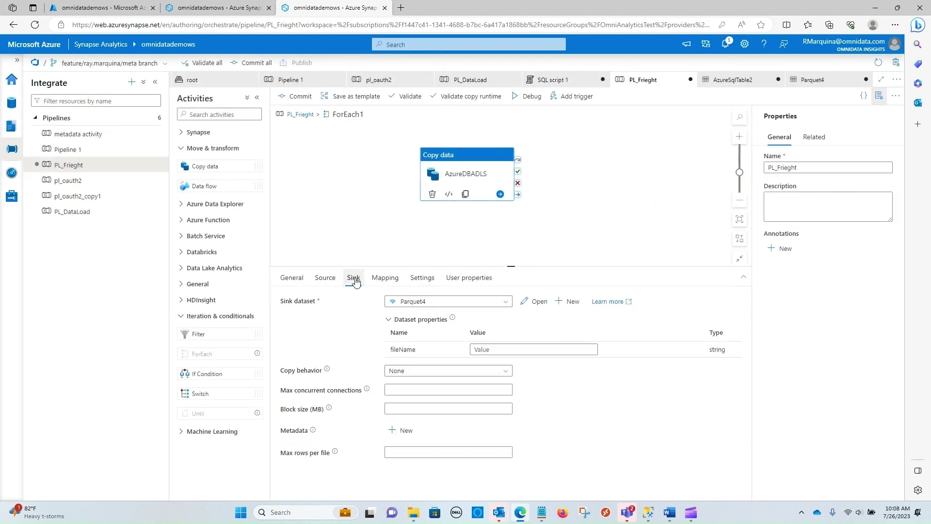
click(478, 349)
click(492, 360)
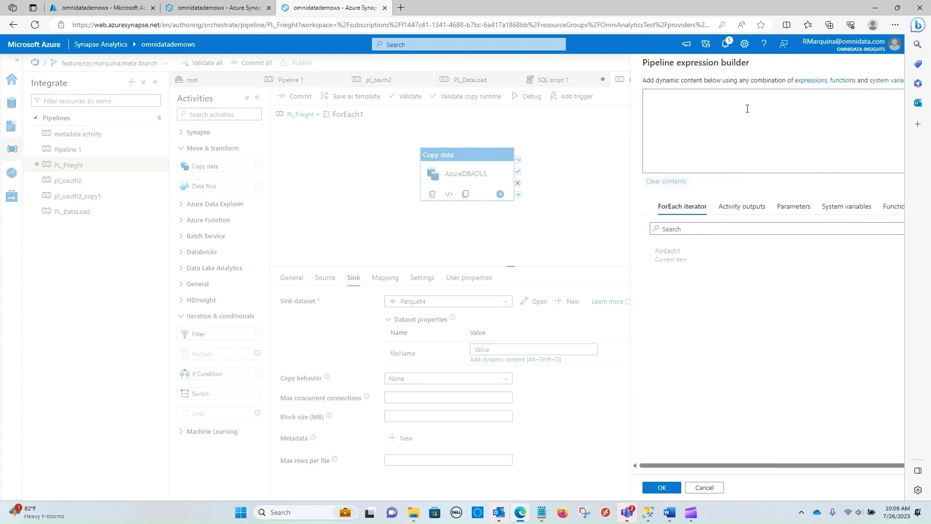
click(664, 255)
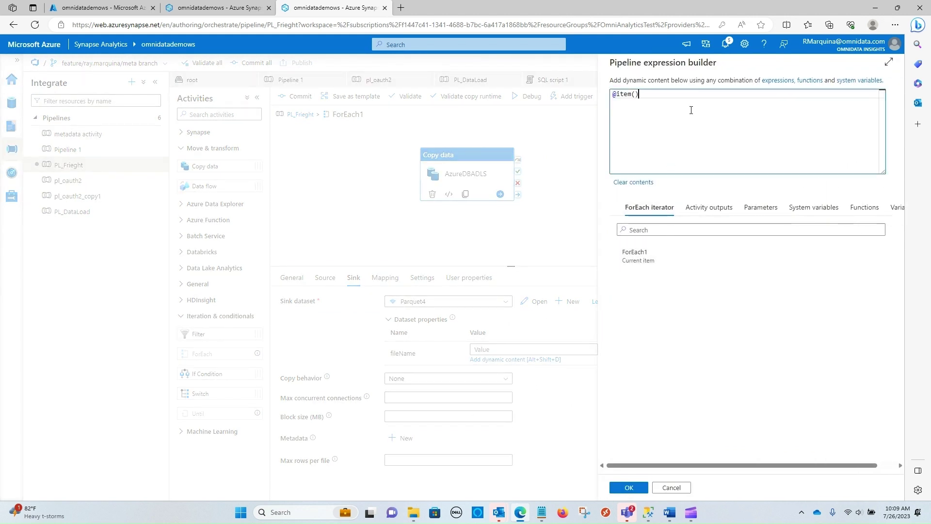
text(.Tablk)
key(Left)
key(Left)
key(Left)
key(Left)
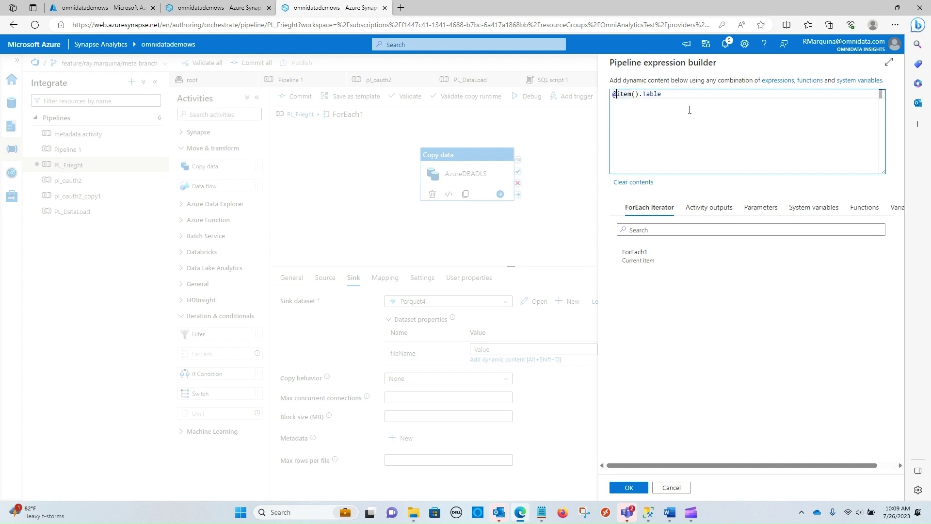
text(concatr)
key(BackSpace)
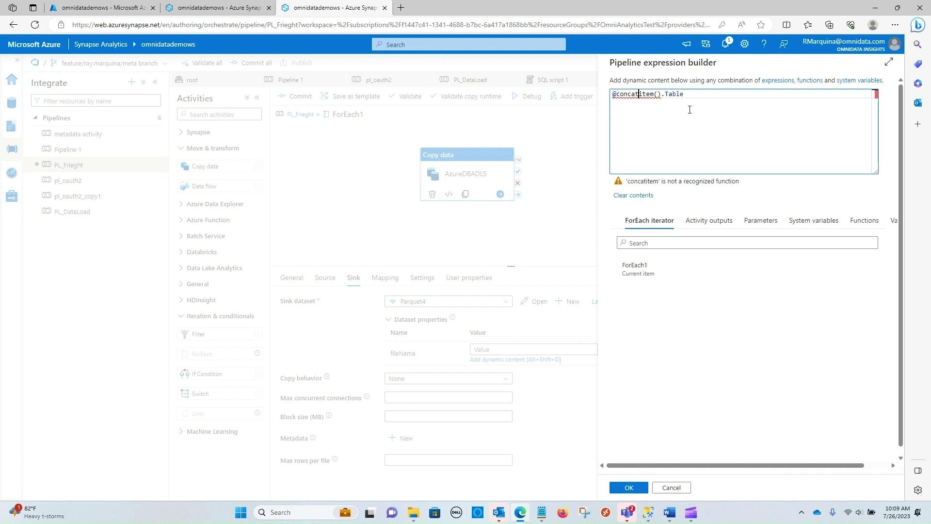
text(()
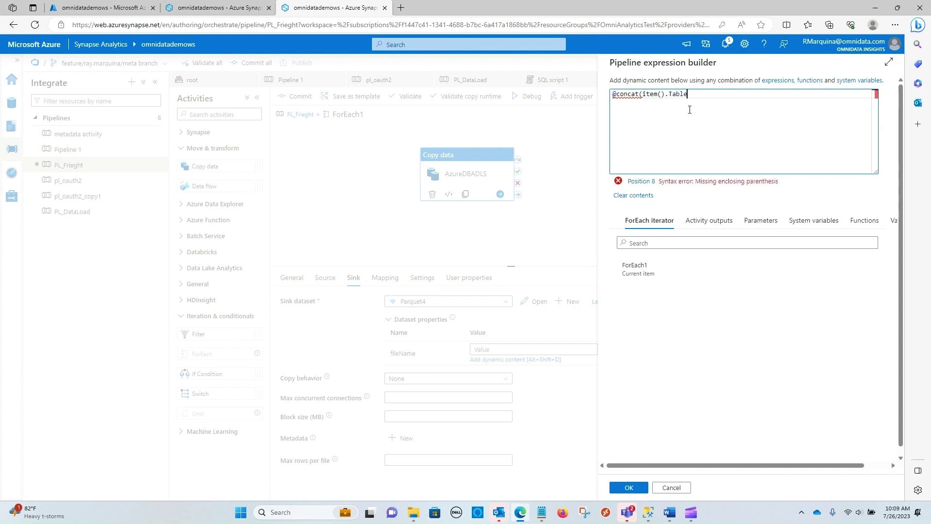
text(,'')
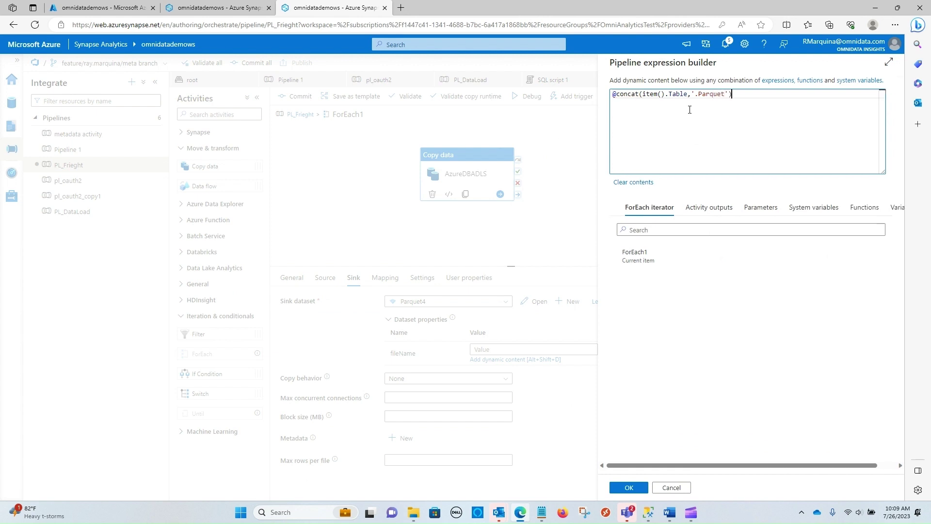
click(631, 487)
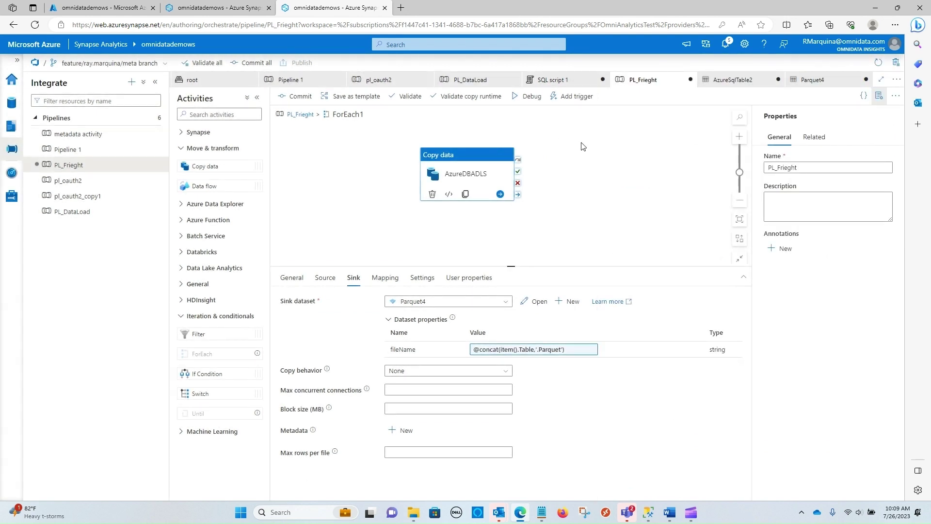
- Return from ForEach1 to the top level of PL_Frieght, run the pipeline in debug mode and refresh its output until the run finishes
click(328, 282)
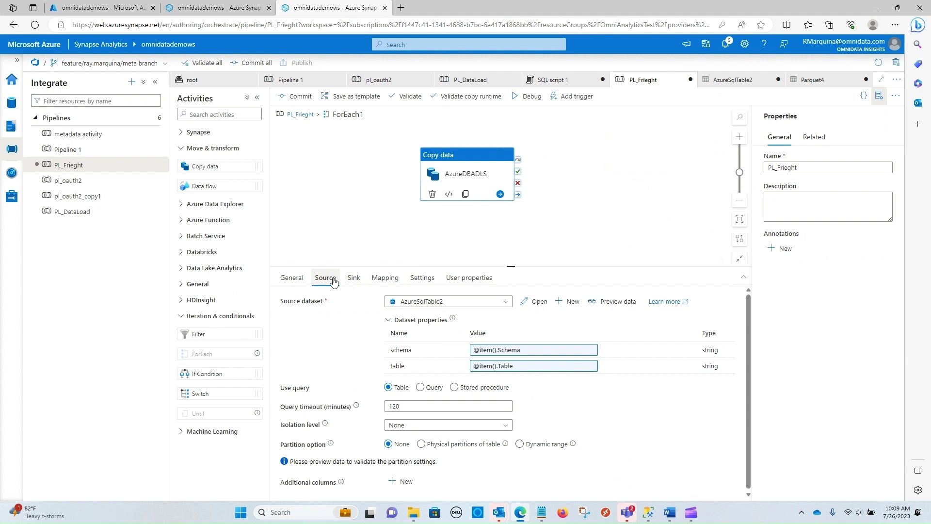
click(383, 230)
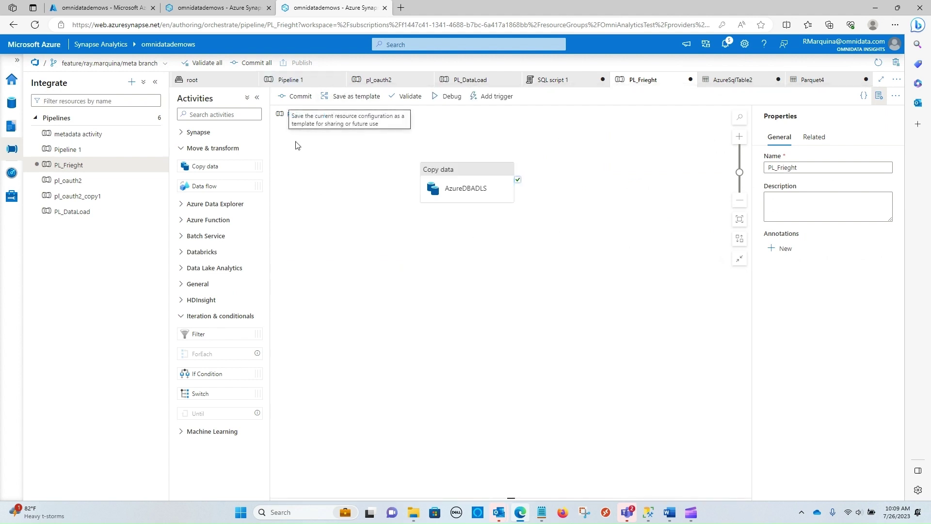
click(301, 114)
drag(418, 232, 389, 223)
click(433, 97)
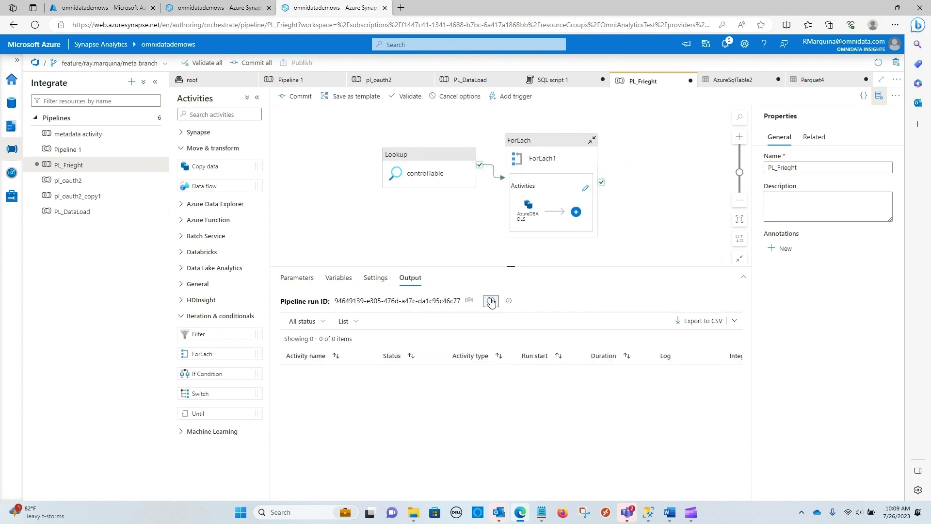
click(489, 302)
click(489, 302)
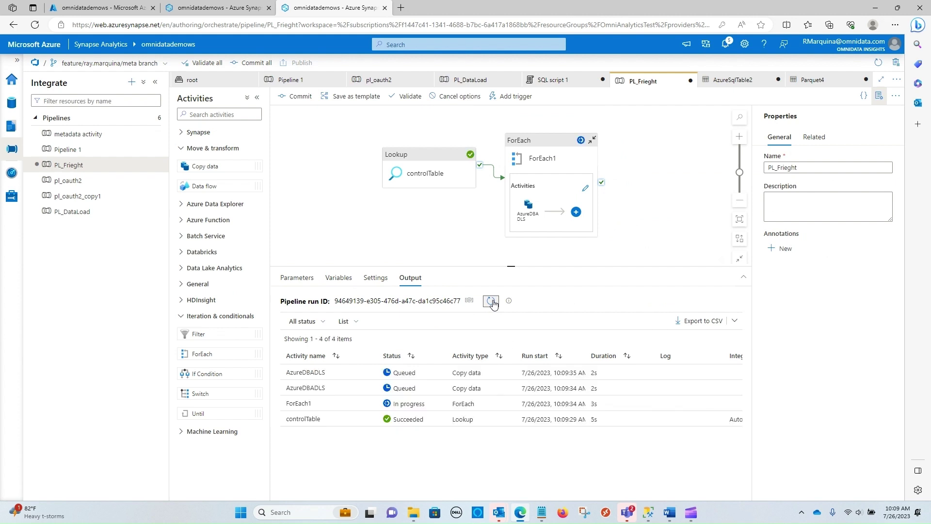
click(491, 302)
click(491, 301)
click(491, 301)
click(492, 302)
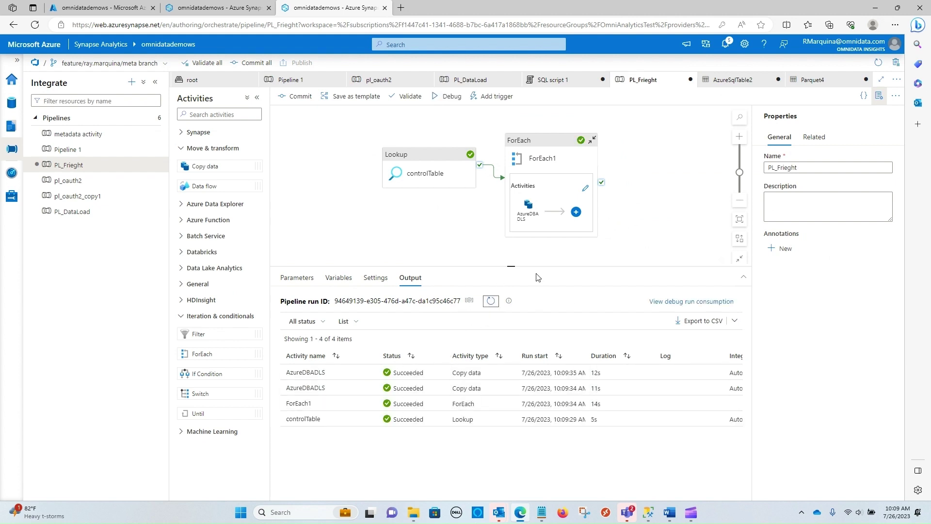
- Browse the linked data lake storage to the Freight folder in the raw container
click(12, 106)
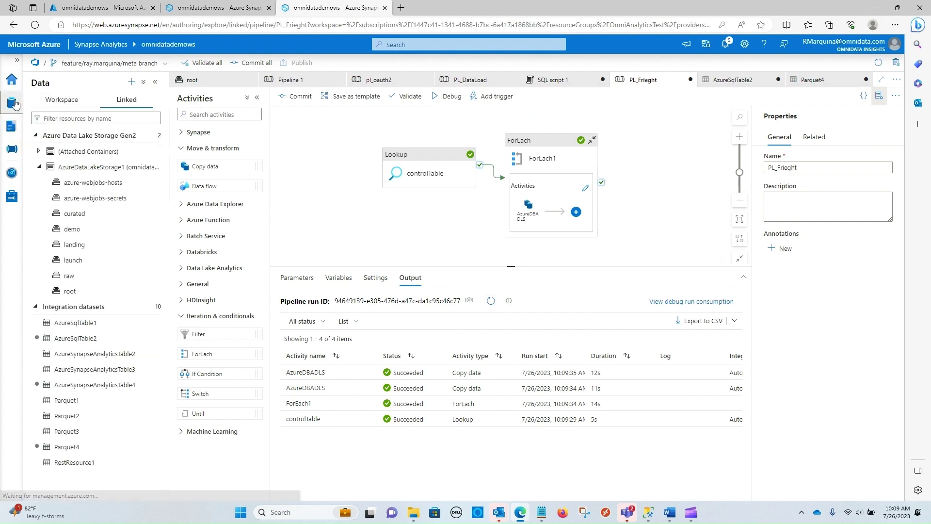
click(69, 276)
double_click(202, 165)
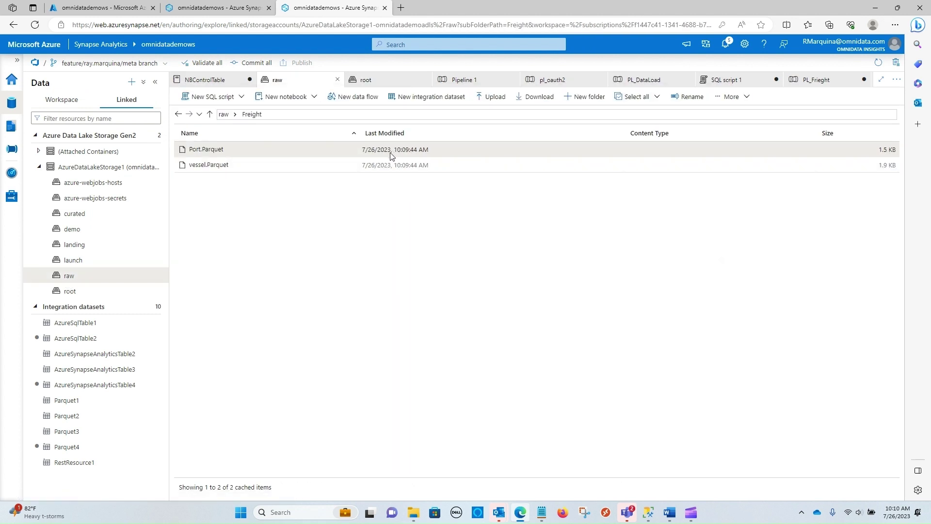
- Create a SQL script that selects the top 100 rows of Port.Parquet and run it
right_click(203, 155)
mouse_move(223, 158)
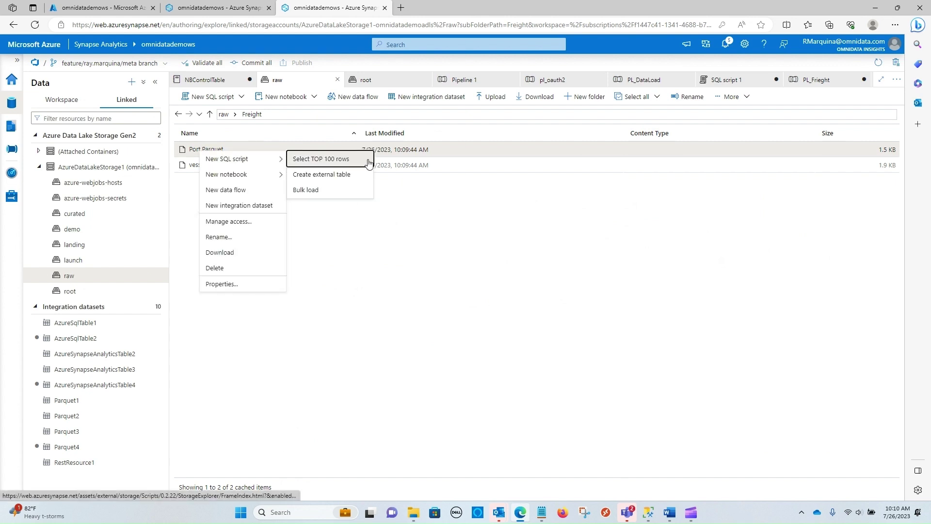
click(315, 158)
click(189, 96)
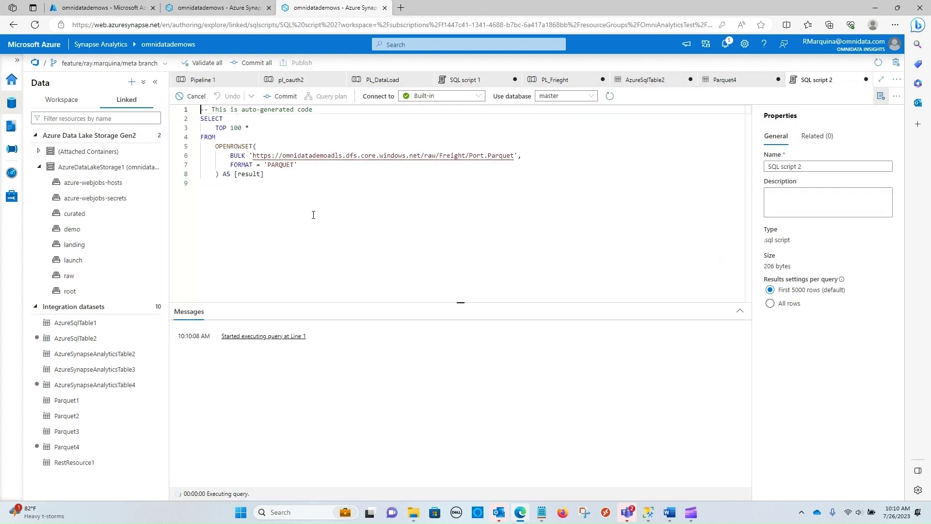